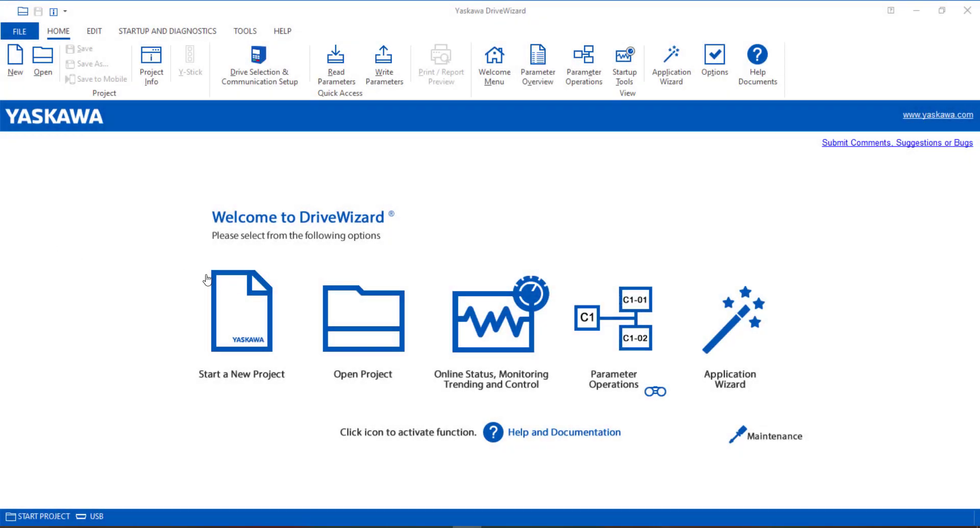
Connect online to the attached GA800 drive over Serial/USB from Drive Selection & Communication Setup.
left_click(255, 70)
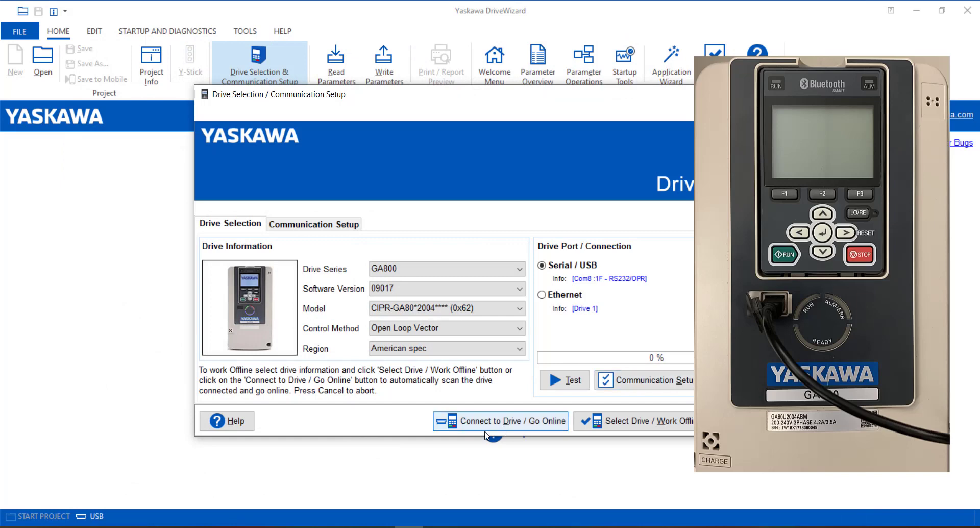
left_click(487, 421)
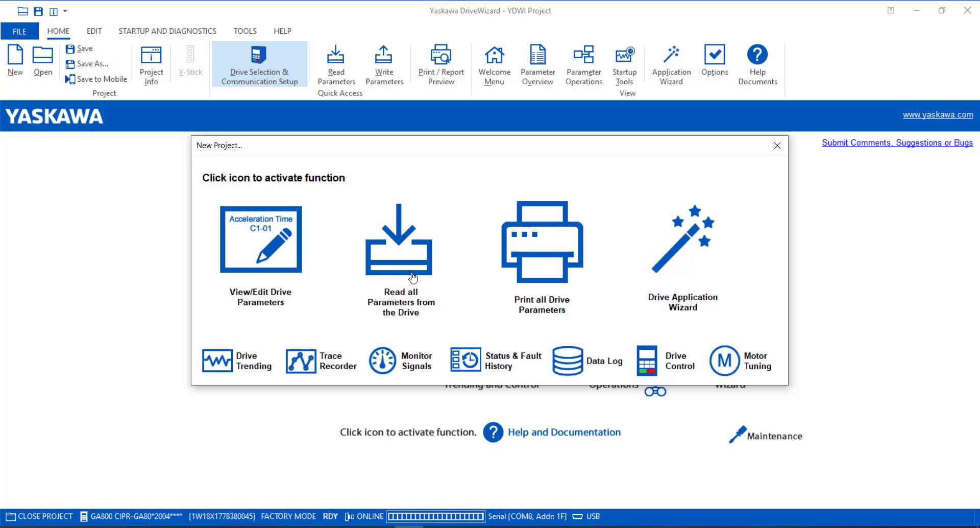
Review the GA800's modified parameters, then show the C Tuning group with its 10.0 sec ramp times.
left_click(284, 261)
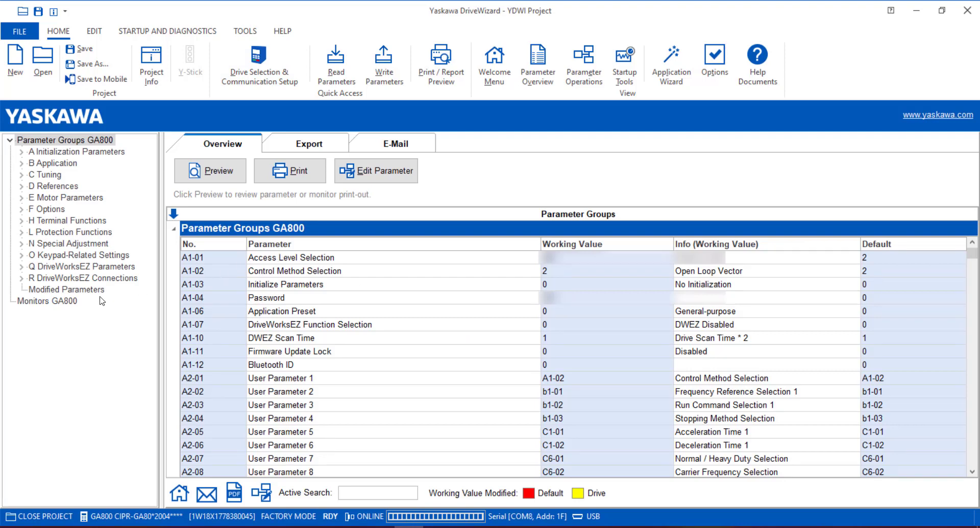
left_click(75, 291)
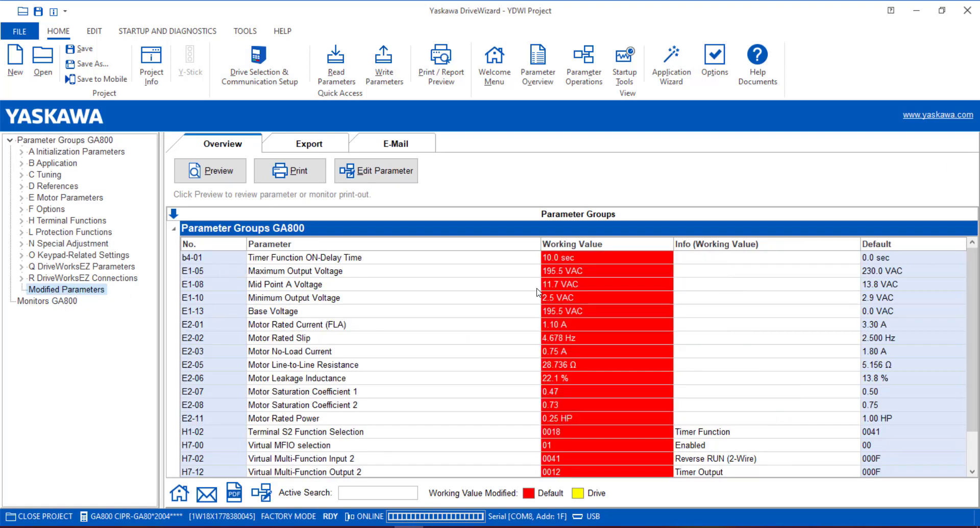
scroll(537, 292, "down", 1)
scroll(498, 360, "up", 1)
left_click(48, 176)
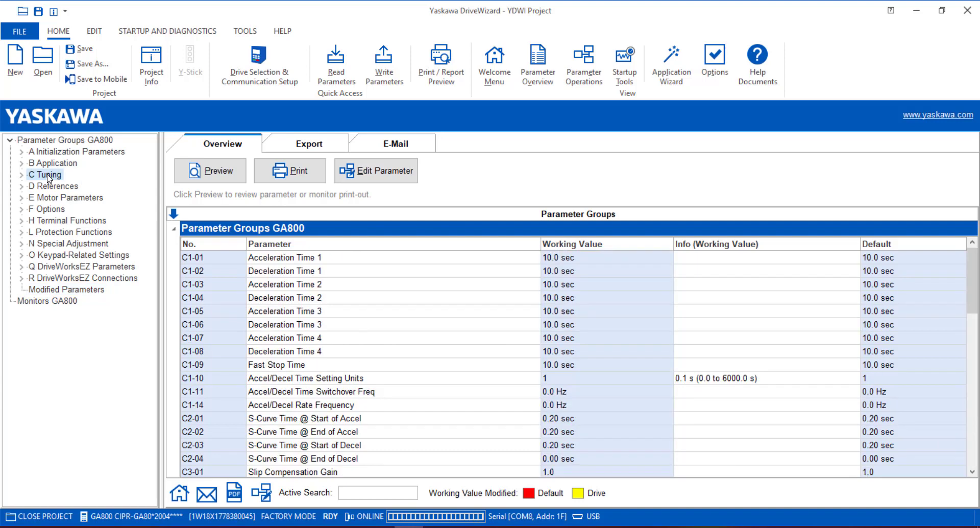
Set C1-01 Acceleration Time 1 to 60.0 sec and save it as the working value.
left_click(624, 258)
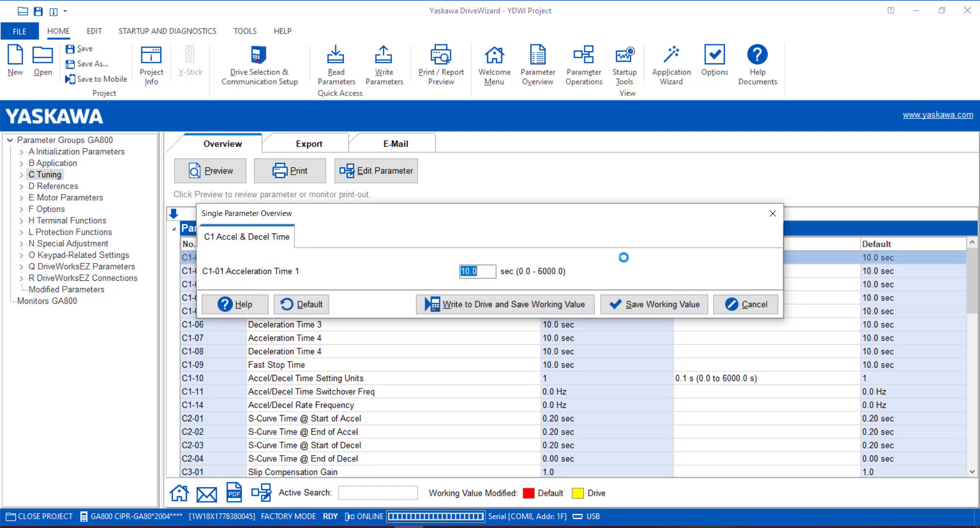
type("60")
key("Tab")
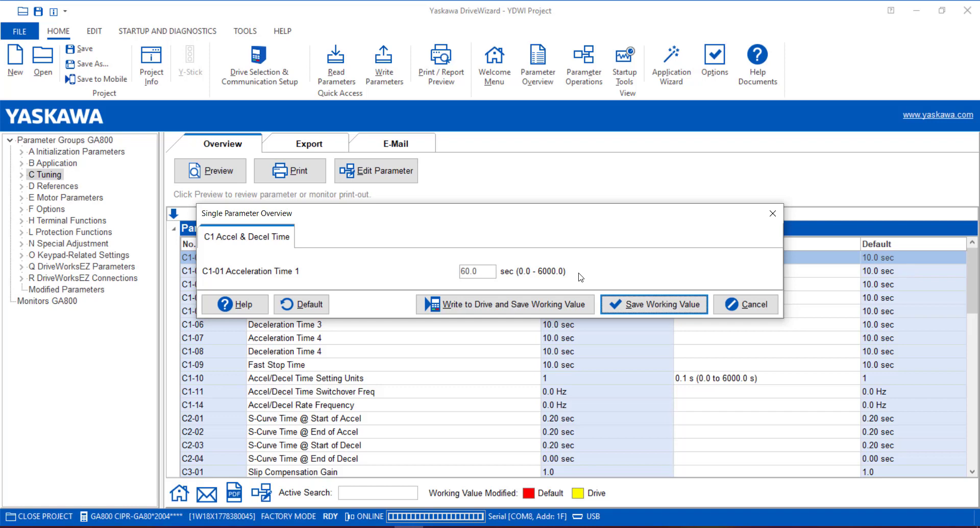
left_click(642, 312)
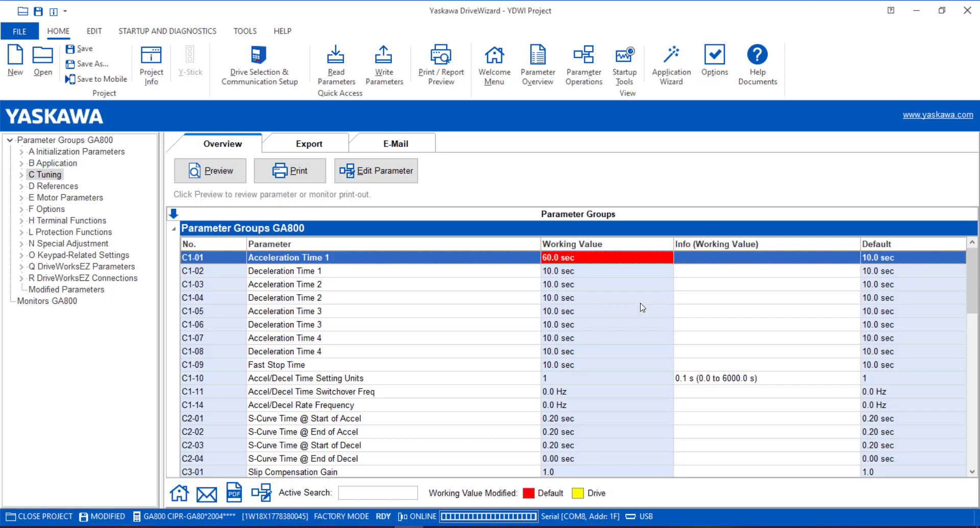
Reset C1-01 to its 10.0 sec default and write it to the drive.
double_click(622, 258)
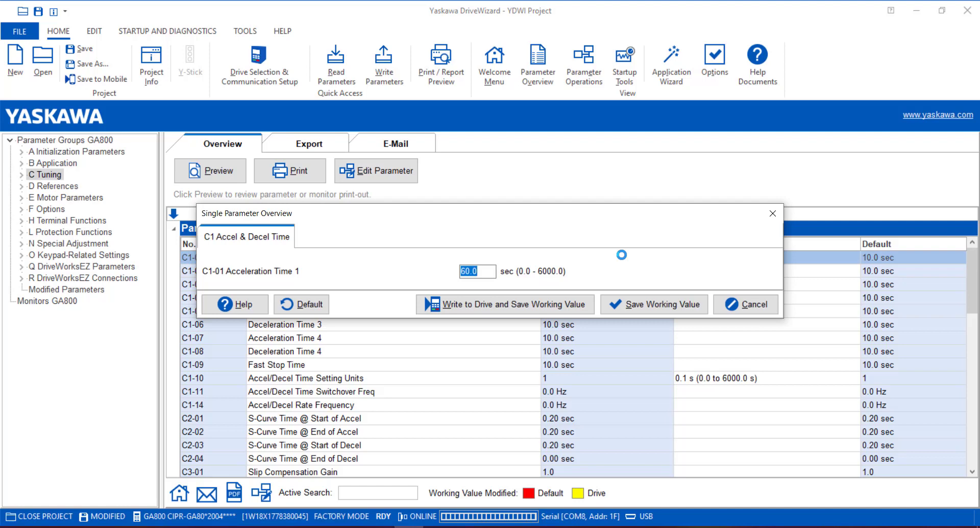
left_click(295, 305)
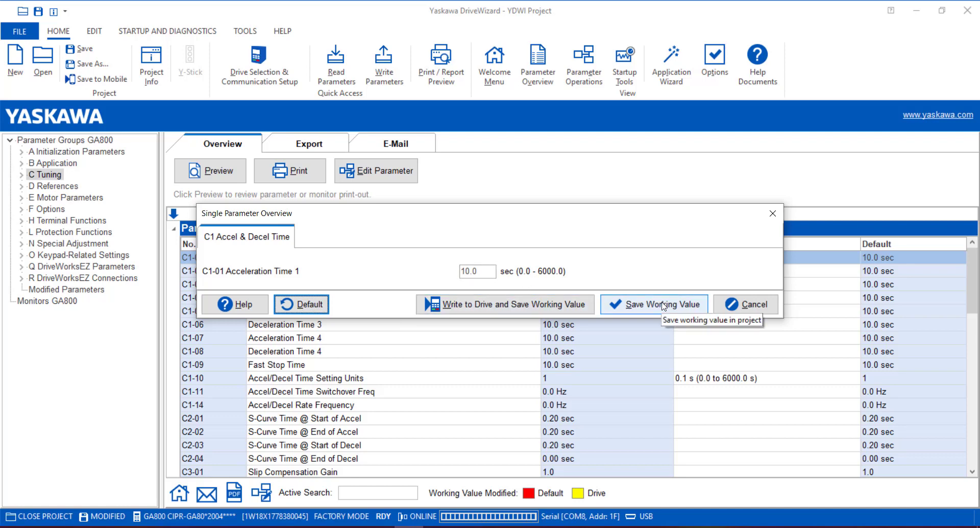
left_click(547, 313)
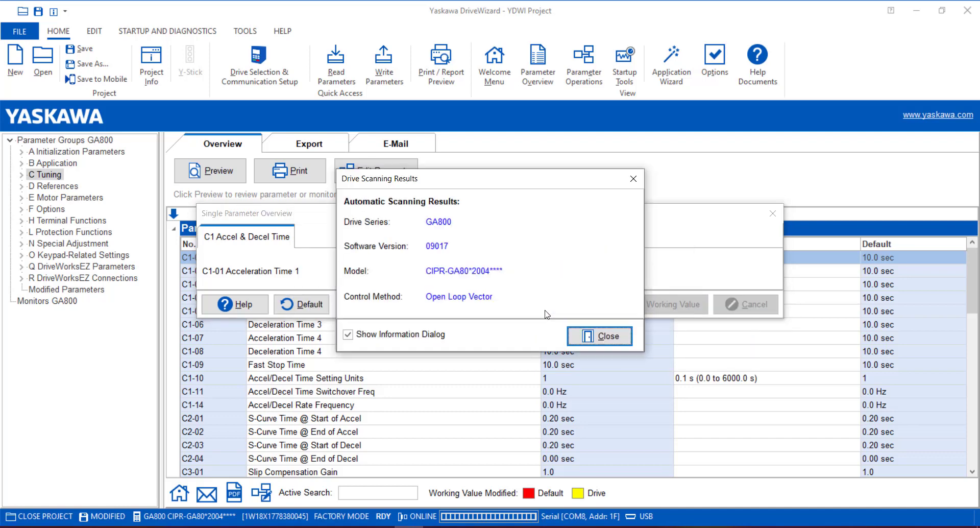
left_click(595, 343)
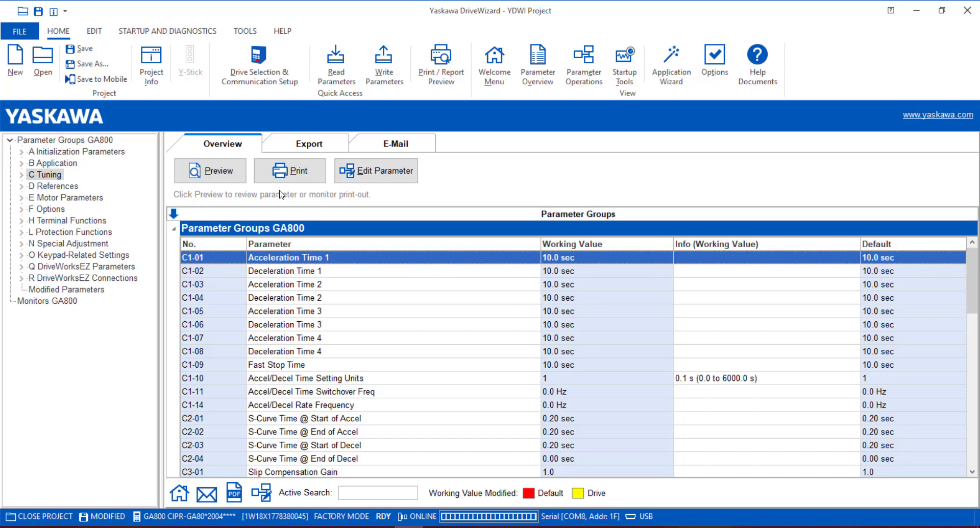
Export the parameters as XLS to Downloads as YDWI Project Parameters.xlsx.
left_click(289, 145)
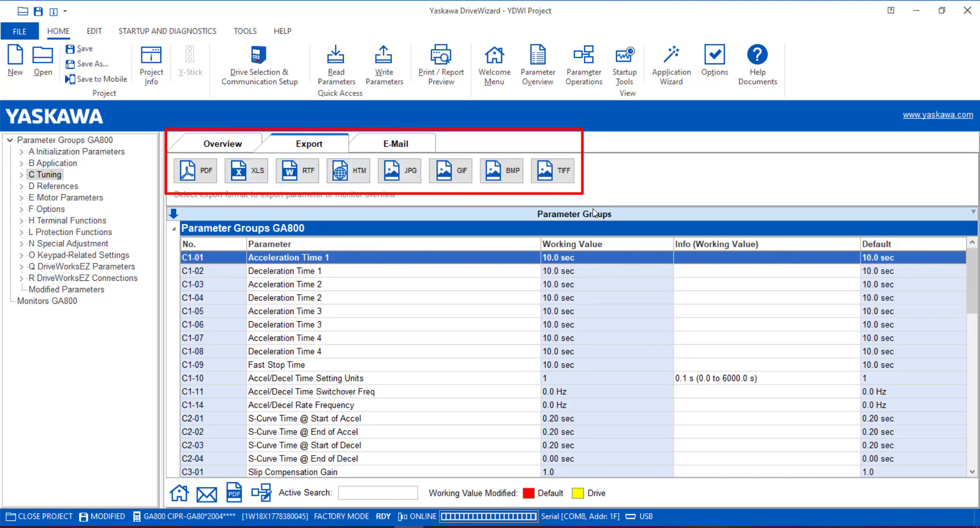
left_click(186, 170)
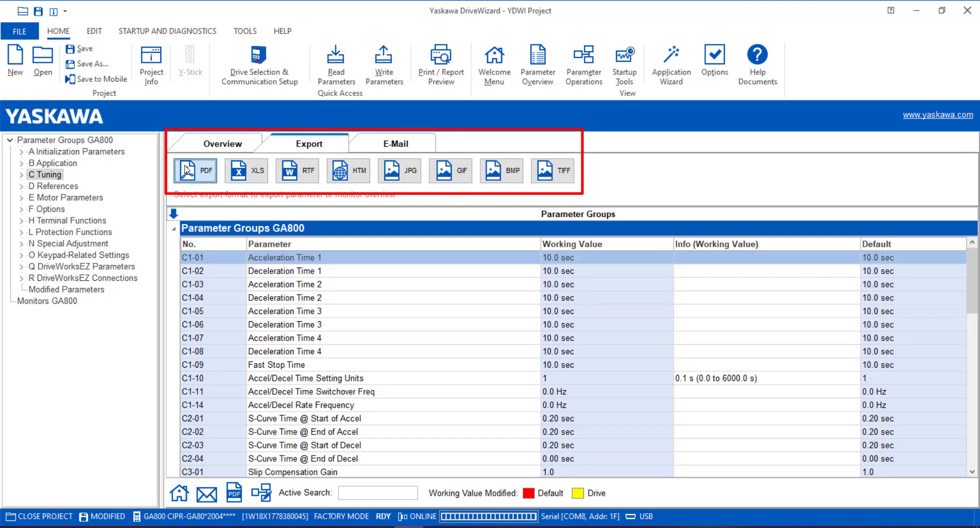
left_click(239, 171)
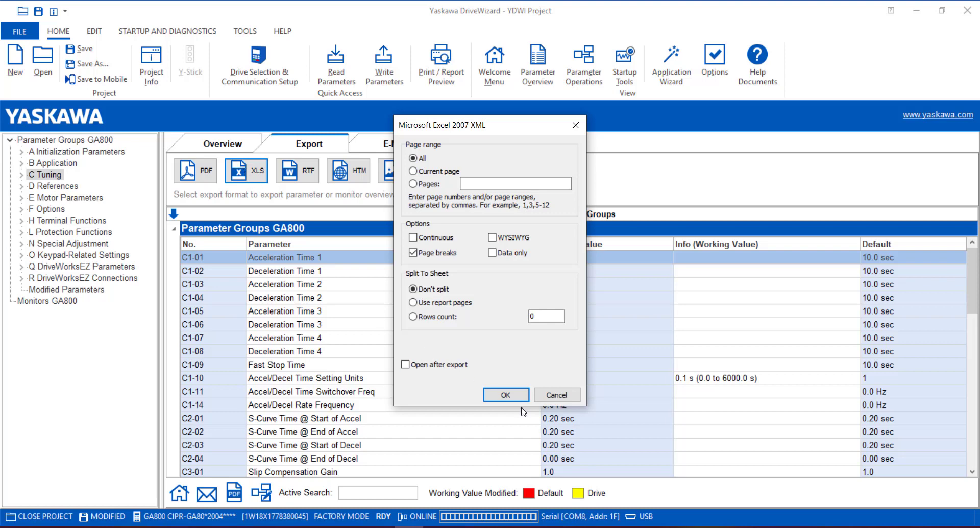
left_click(505, 395)
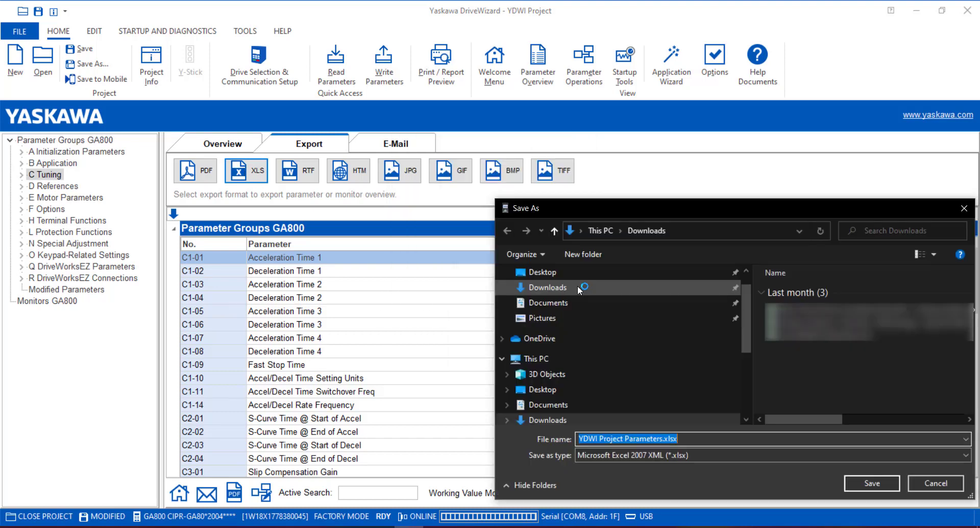
left_click(578, 288)
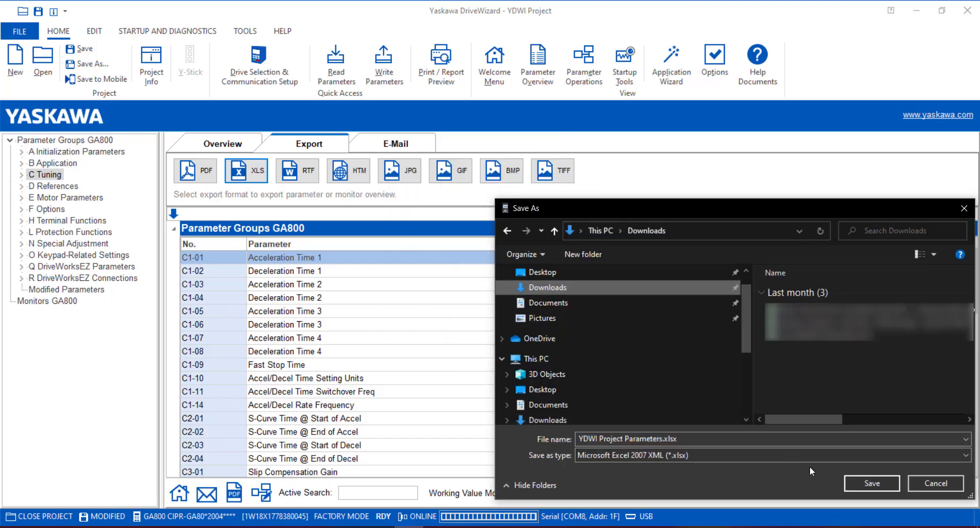
left_click(873, 484)
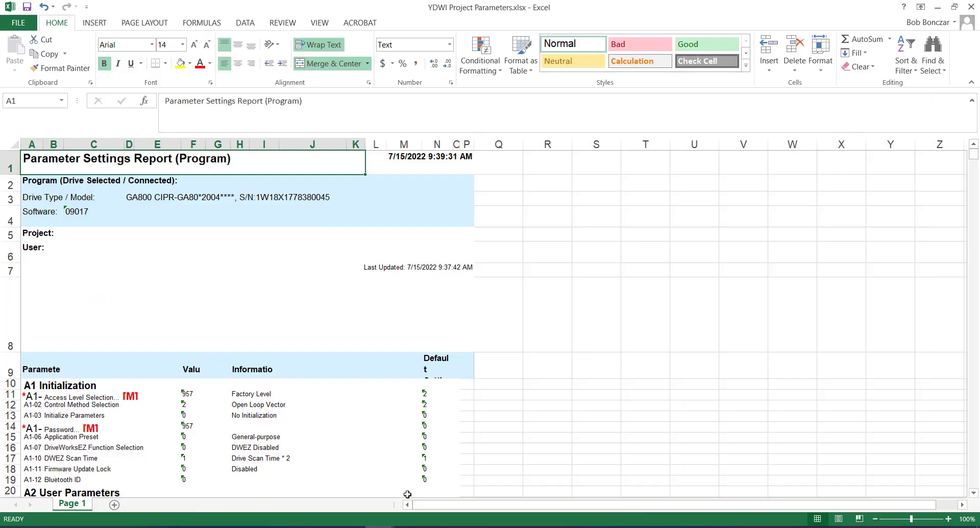
Scroll through the Parameter Settings Report in Excel, then close Excel.
scroll(649, 303, "down", 2)
scroll(649, 303, "down", 7)
scroll(648, 303, "down", 15)
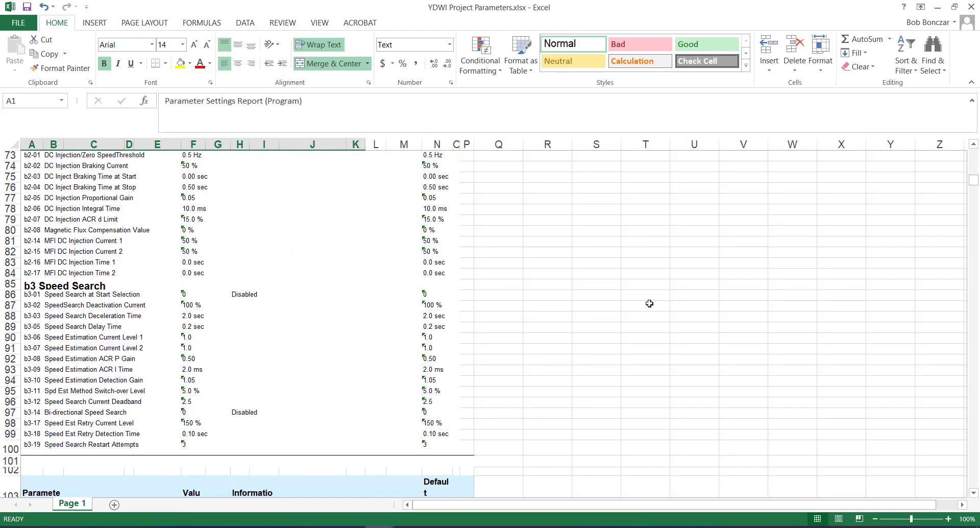
scroll(648, 303, "down", 11)
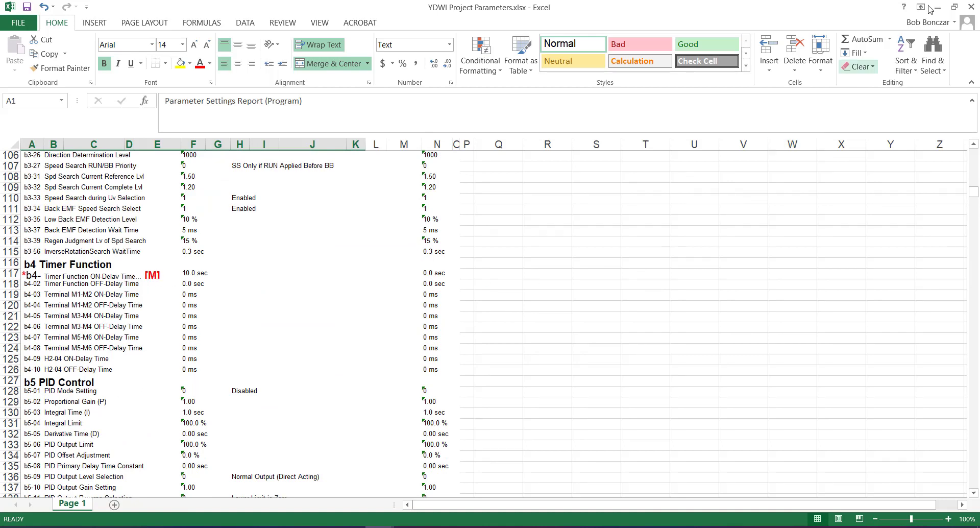
left_click(971, 8)
Create an e-mail of the parameter overview as a PDF from the E-Mail page.
left_click(407, 146)
key("ctrl+v")
left_click(245, 286)
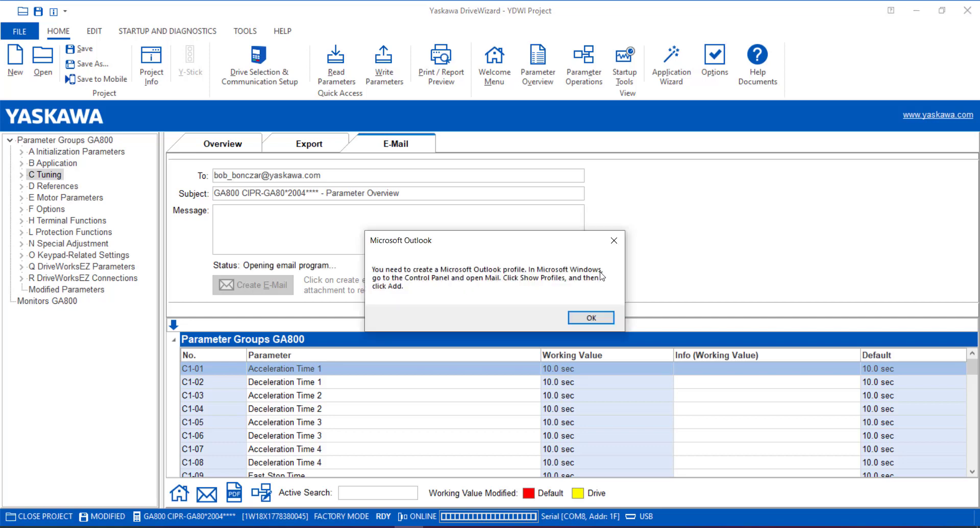
Dismiss the Microsoft Outlook profile error message.
left_click(593, 318)
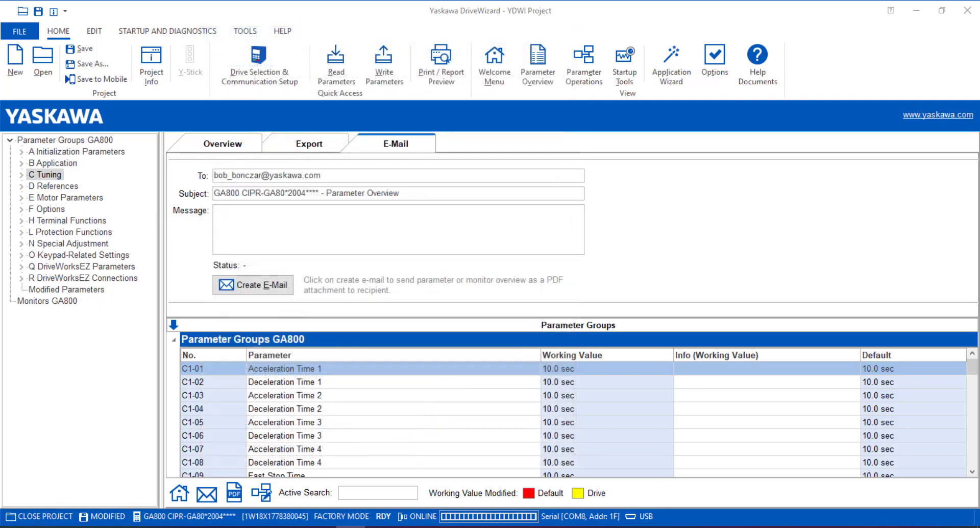
Search the parameters for c1-01, then list only the modified parameters again.
scroll(561, 414, "down", 3)
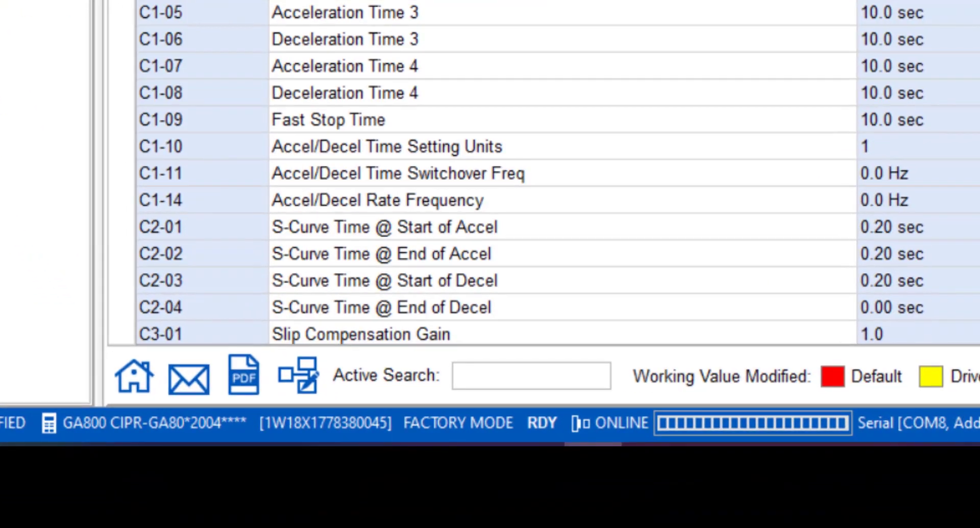
left_click(575, 374)
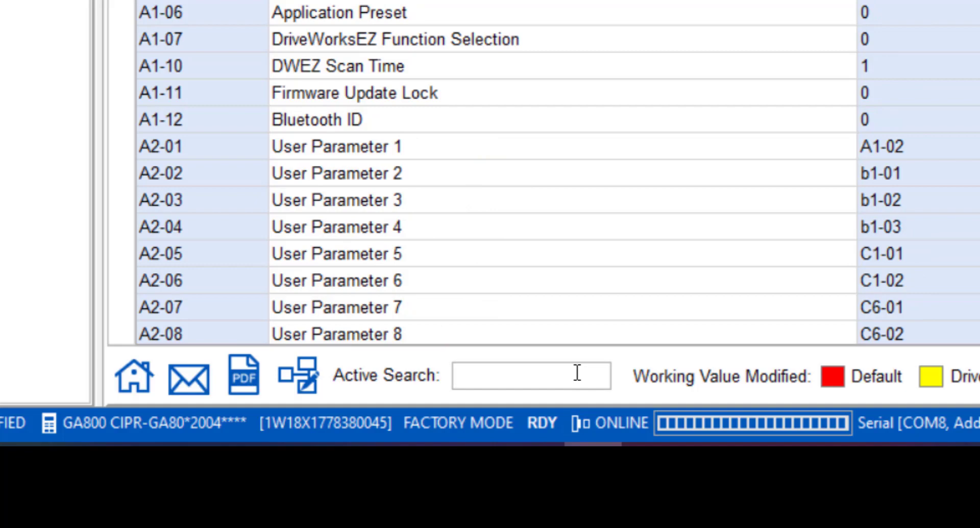
type("c1-01")
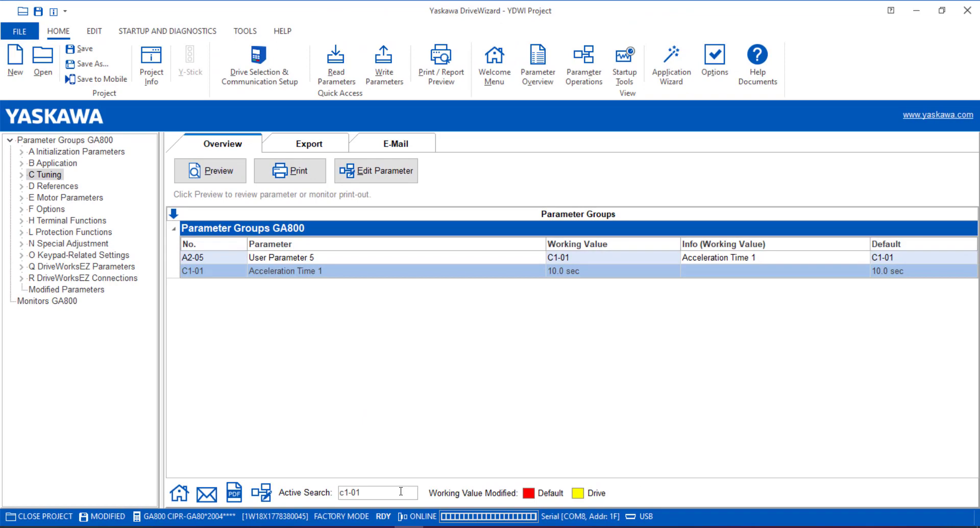
left_click(66, 289)
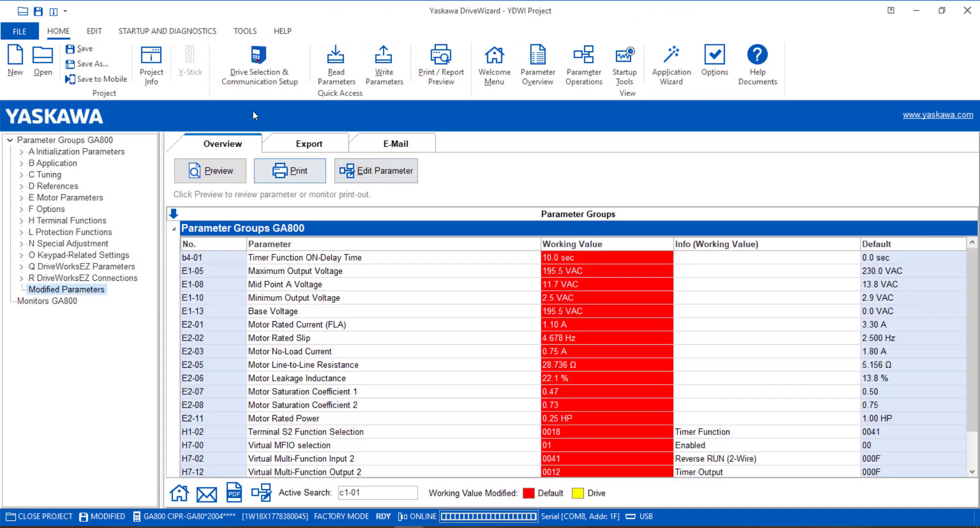
left_click(95, 31)
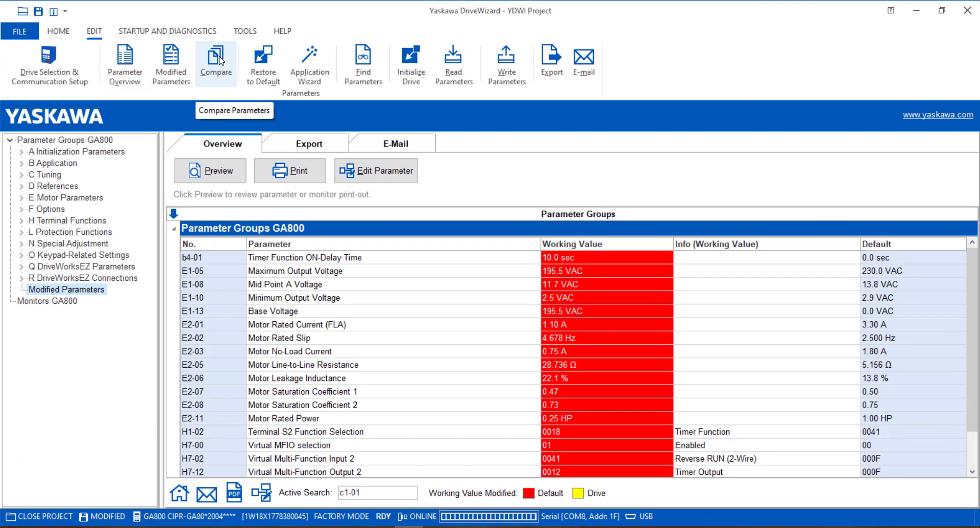
Compare the project values against the drive's parameters, dismissing the scan results and message.
left_click(220, 60)
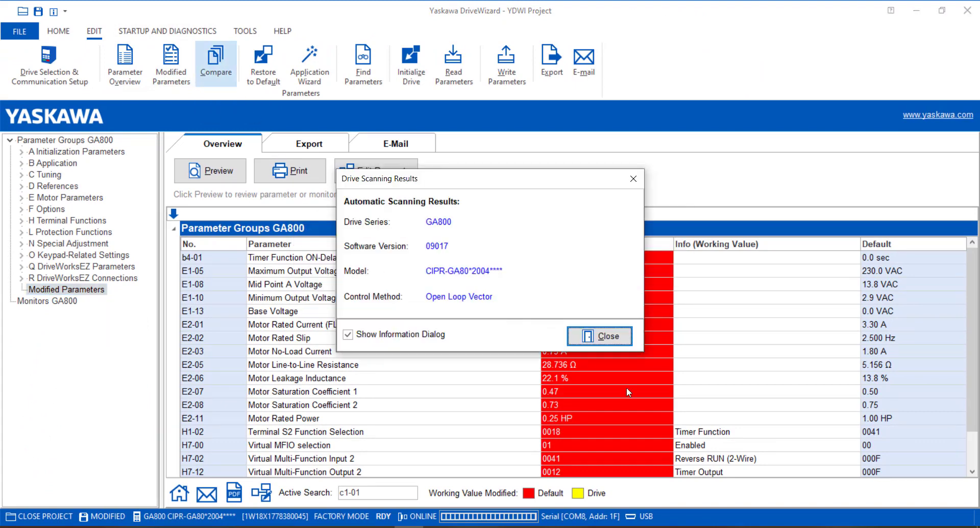
left_click(624, 339)
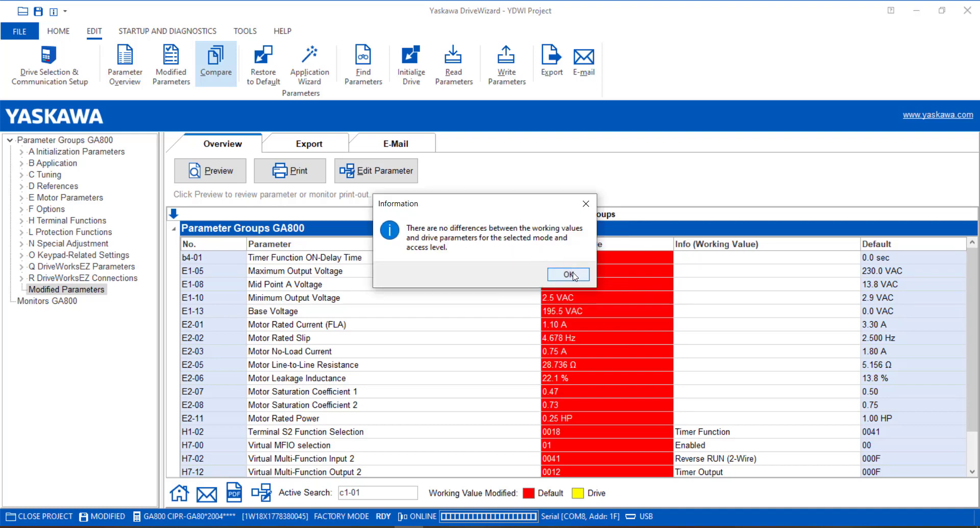
left_click(573, 276)
Go online with the GA800 drive and view the C Tuning parameters side by side.
left_click(329, 517)
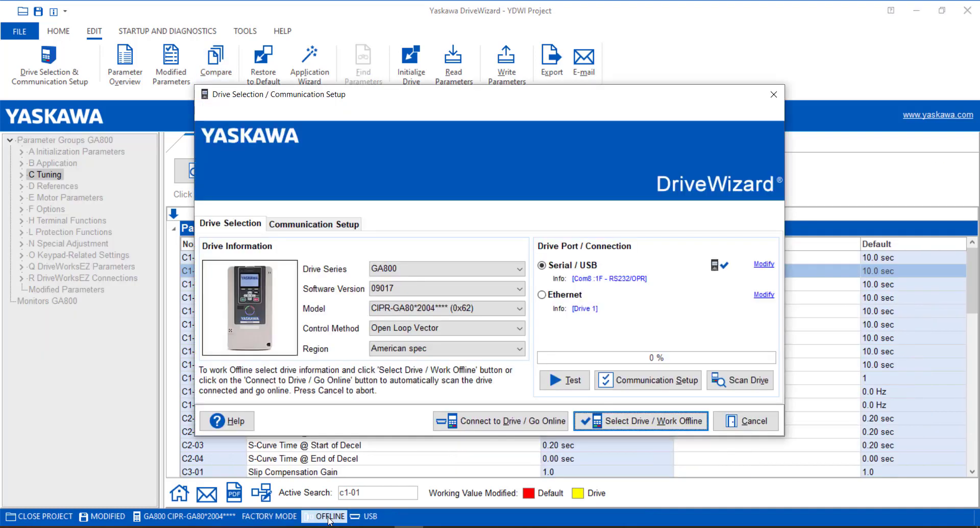
left_click(517, 422)
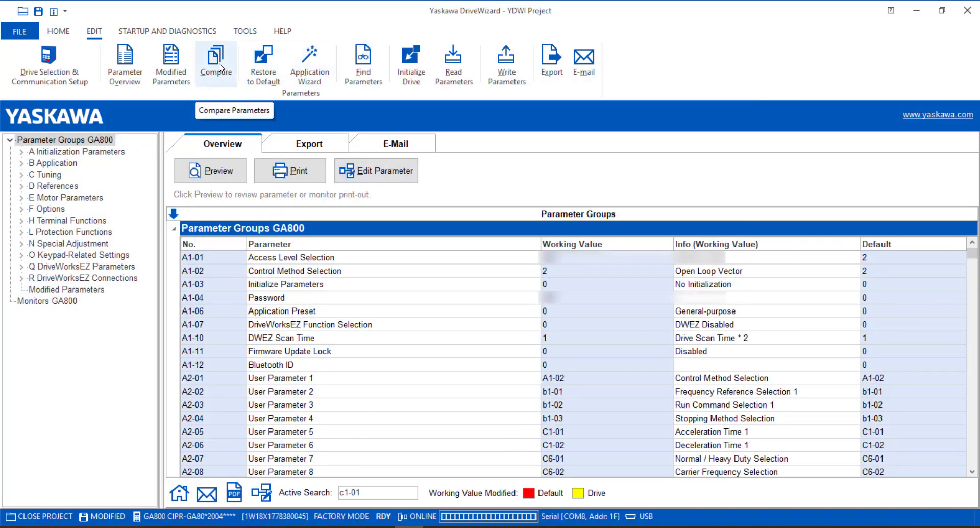
left_click(609, 338)
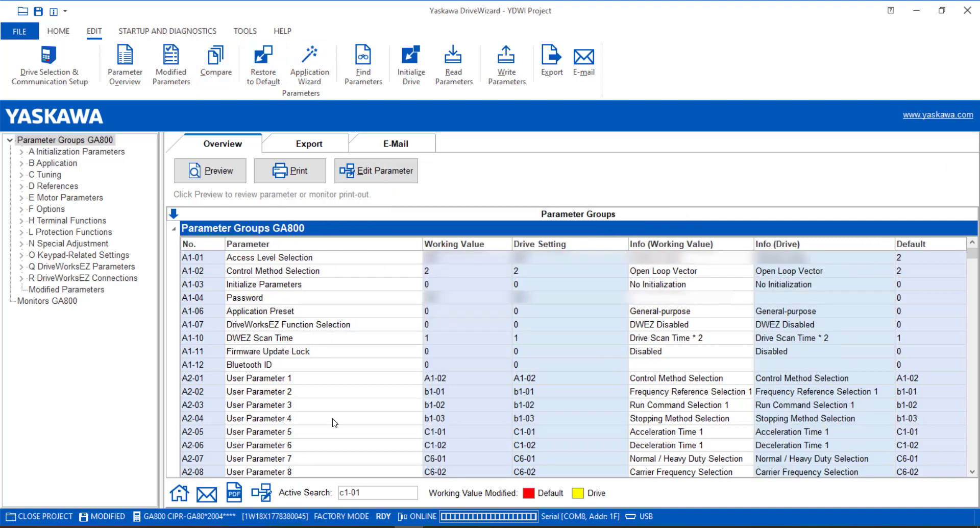
left_click(64, 175)
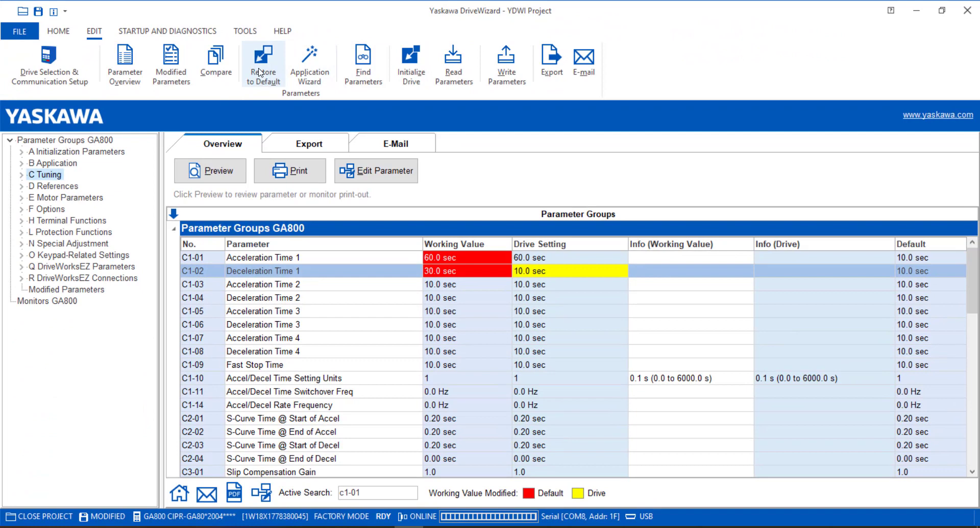
Restore the project parameters to factory defaults and confirm the Modified Parameters list is empty.
left_click(260, 72)
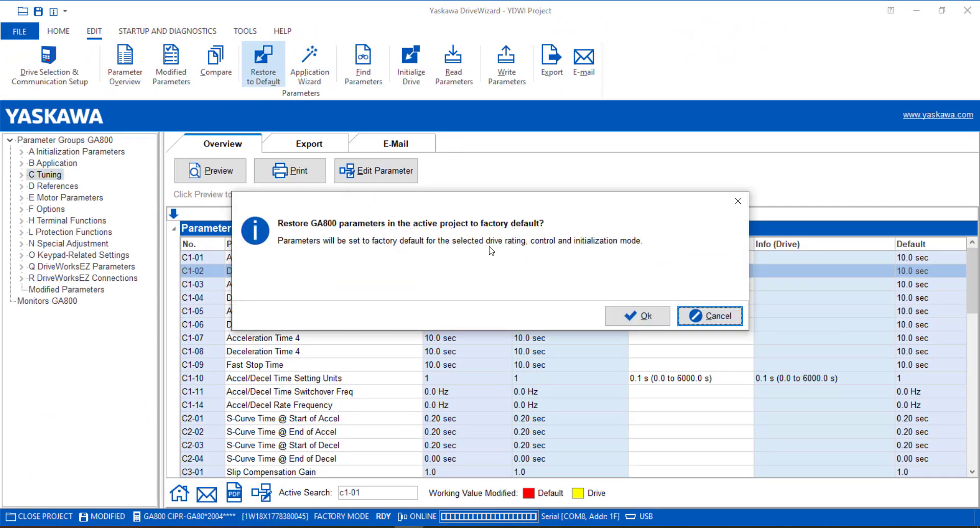
left_click(646, 317)
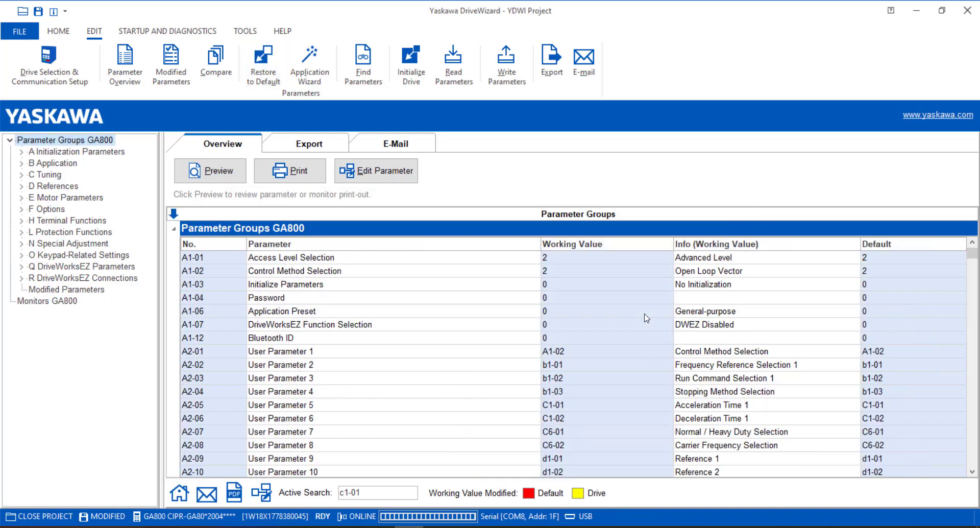
left_click(58, 290)
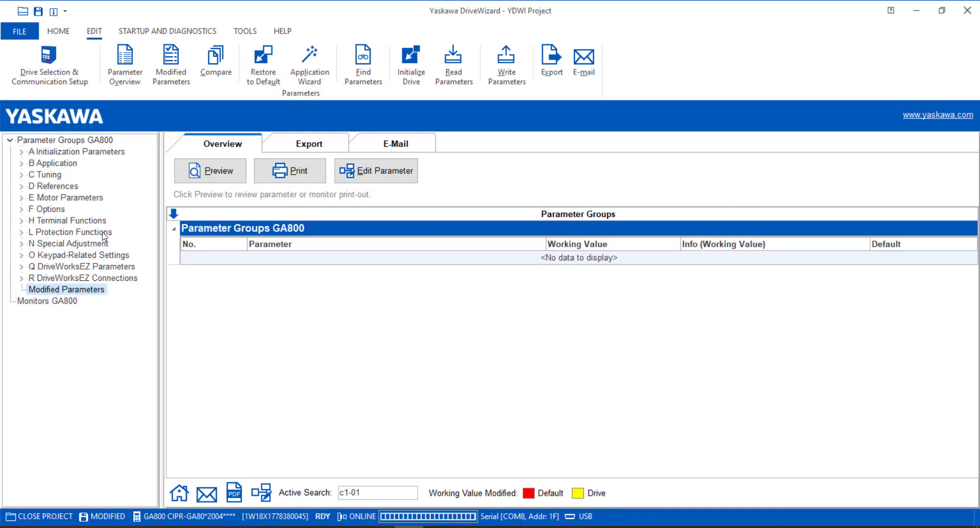
Initialize the drive with 3330:3-Wire Initialization, writing it and accepting the related parameter changes.
left_click(410, 62)
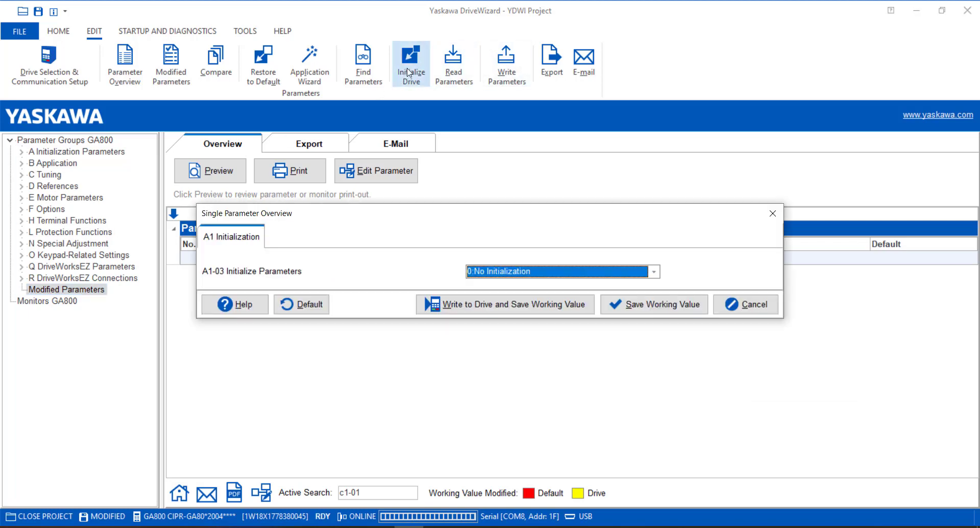
left_click(486, 275)
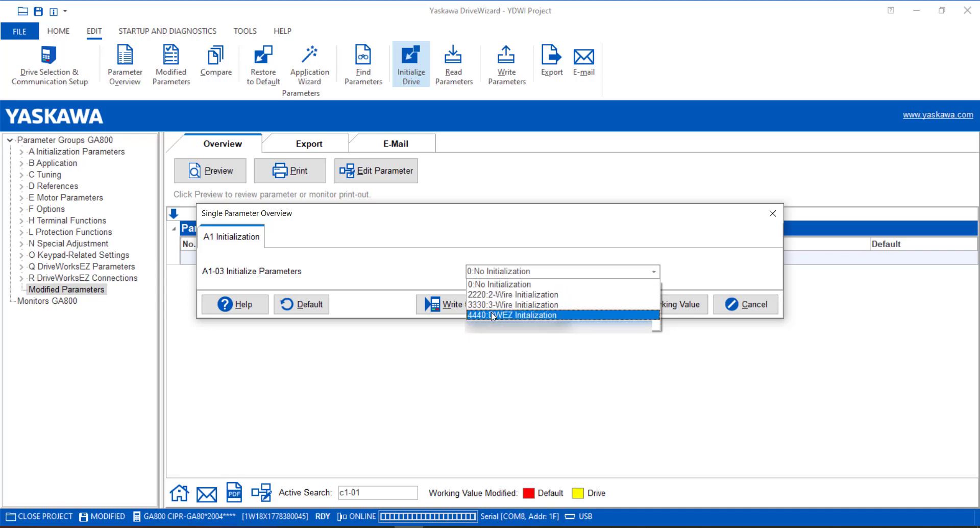
left_click(492, 304)
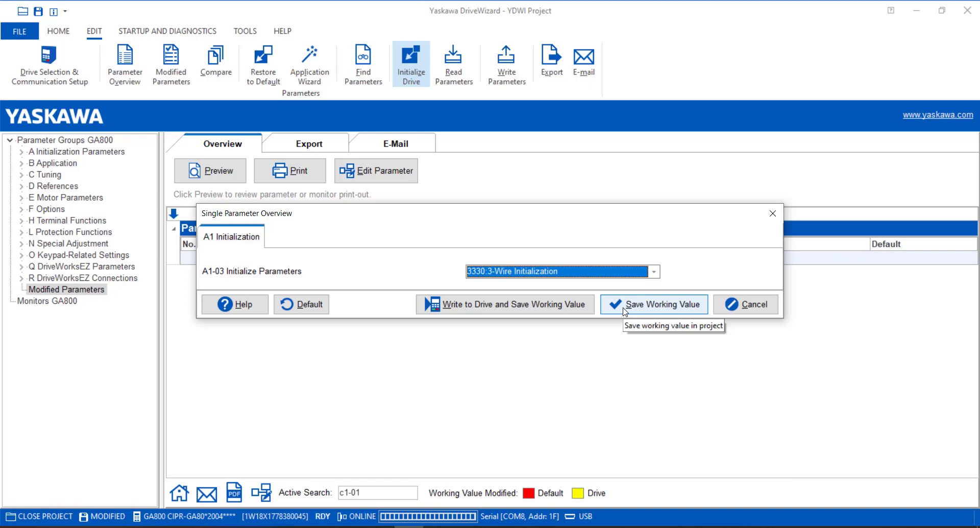
left_click(580, 306)
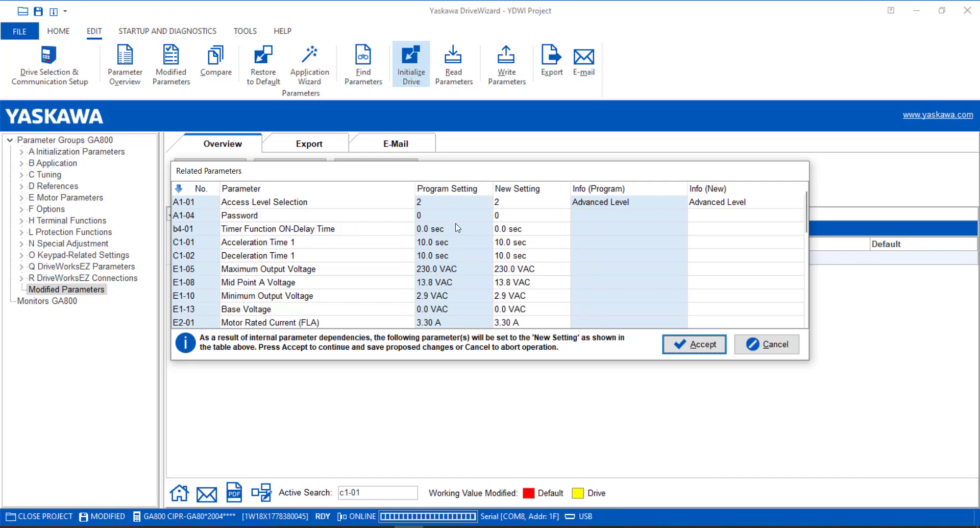
left_click(706, 342)
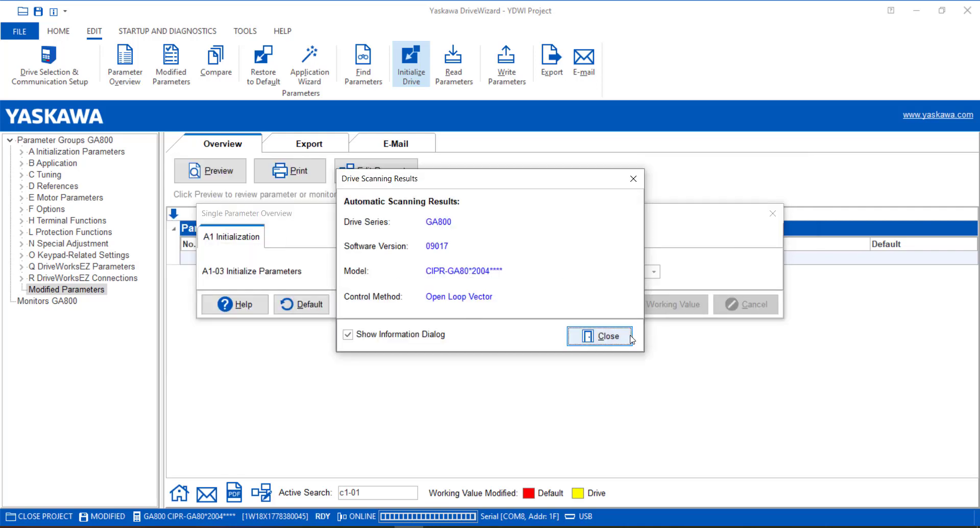
left_click(631, 338)
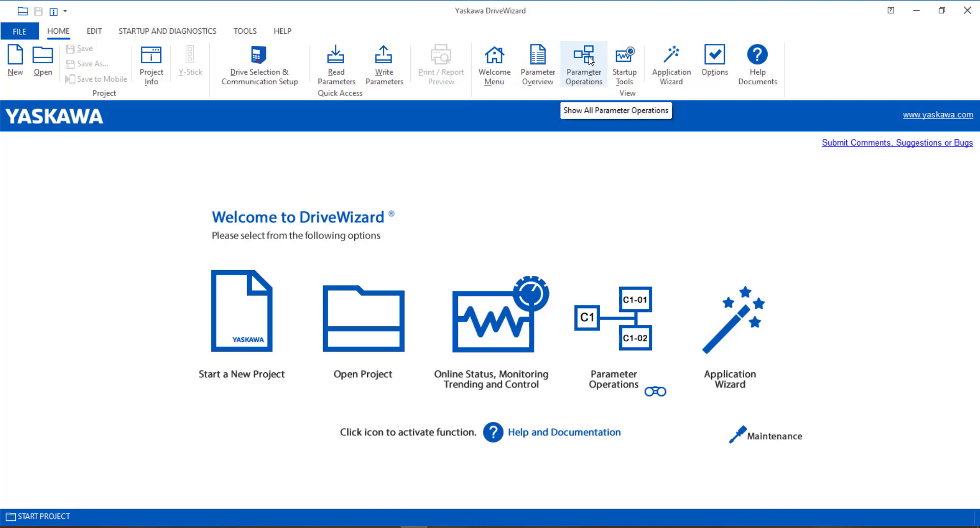
Create a new GA800 project named 'demo for eLM' through the Application Wizard, working offline.
left_click(590, 60)
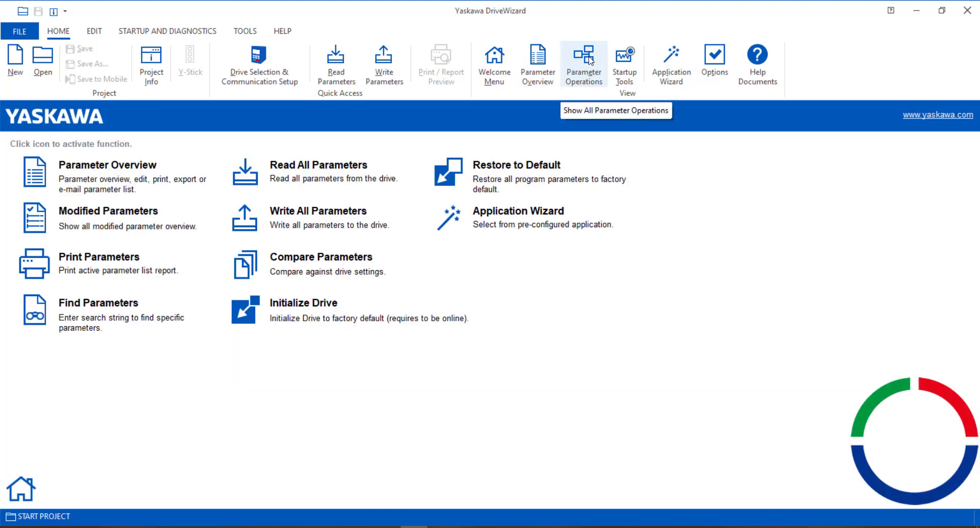
left_click(546, 215)
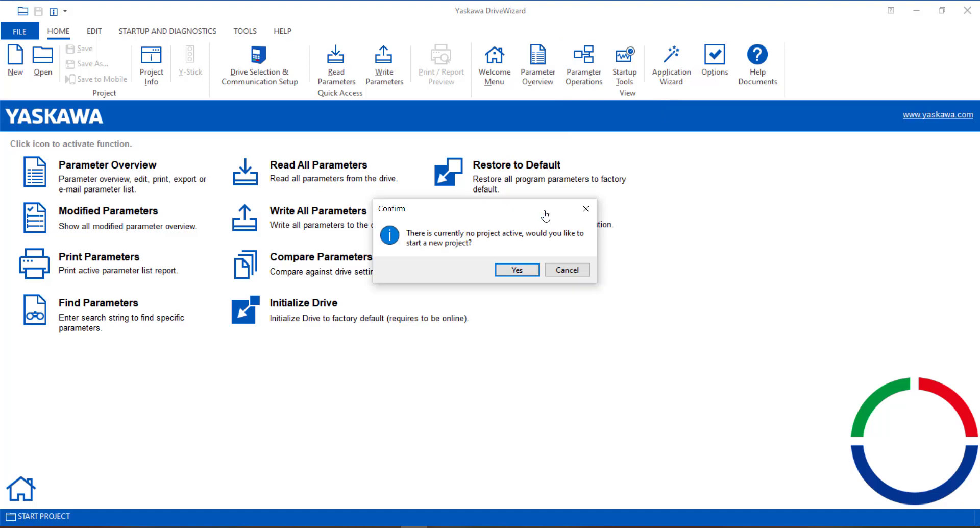
left_click(523, 271)
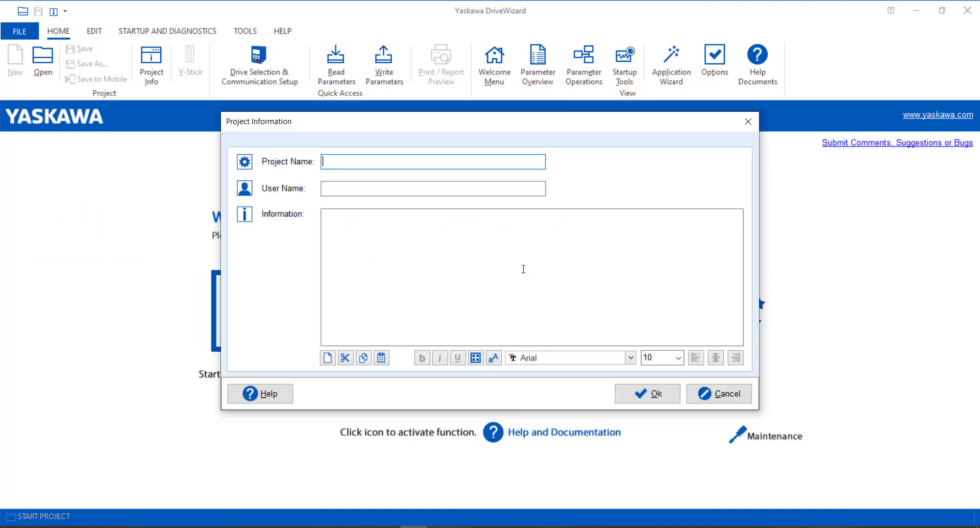
type("demo for eLM")
left_click(651, 399)
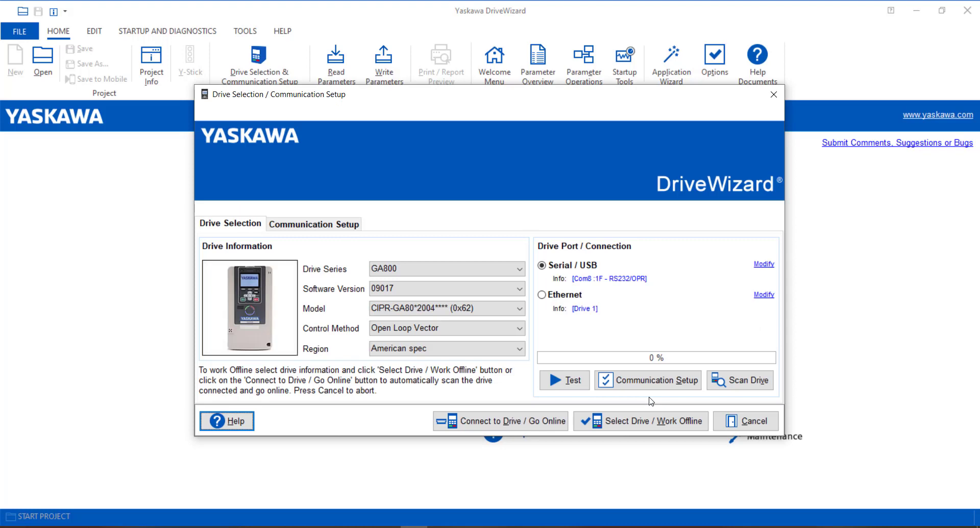
left_click(663, 421)
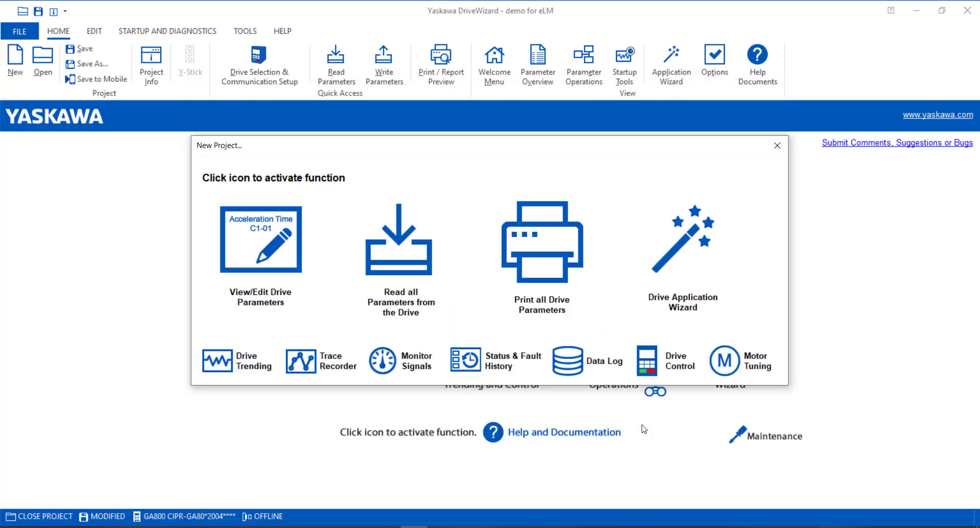
Start the Basic Drive Setup wizard and save 2220:2-Wire Initialization as the initialization mode.
left_click(684, 298)
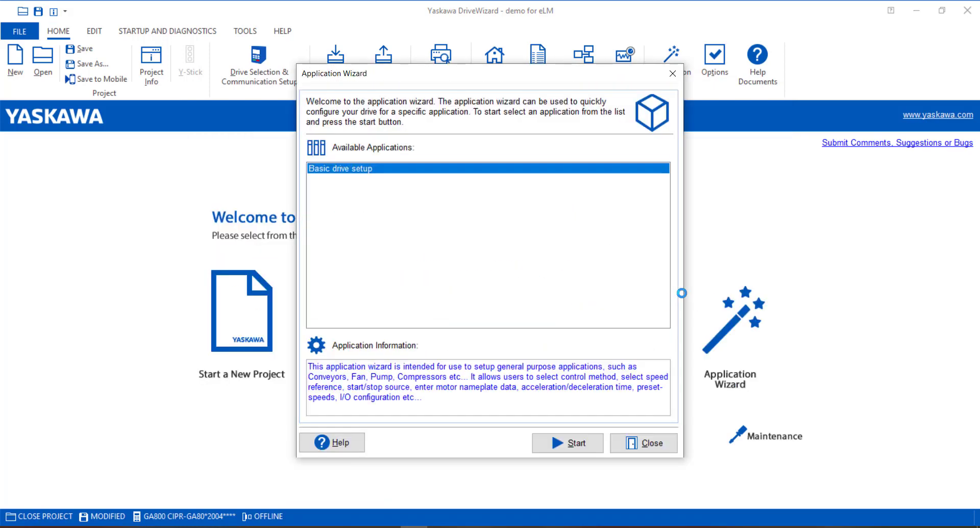
left_click(594, 448)
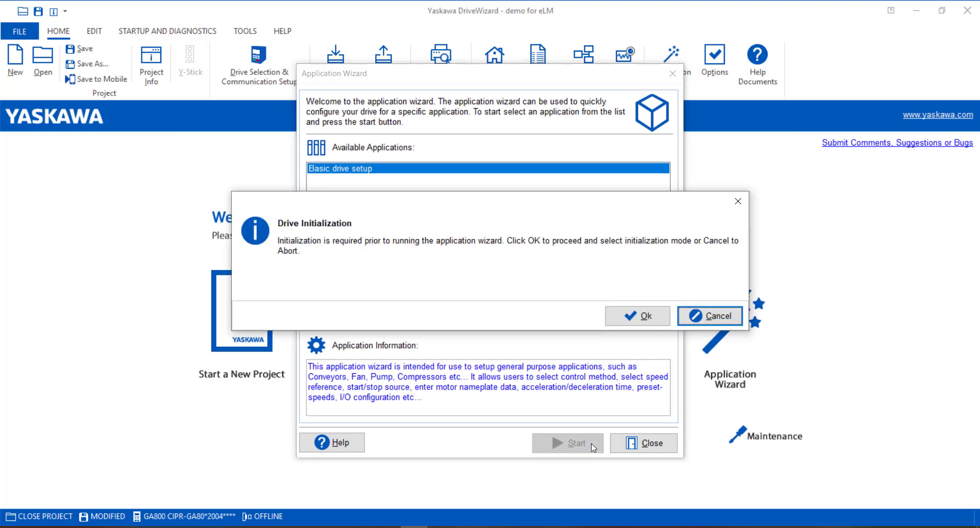
left_click(645, 316)
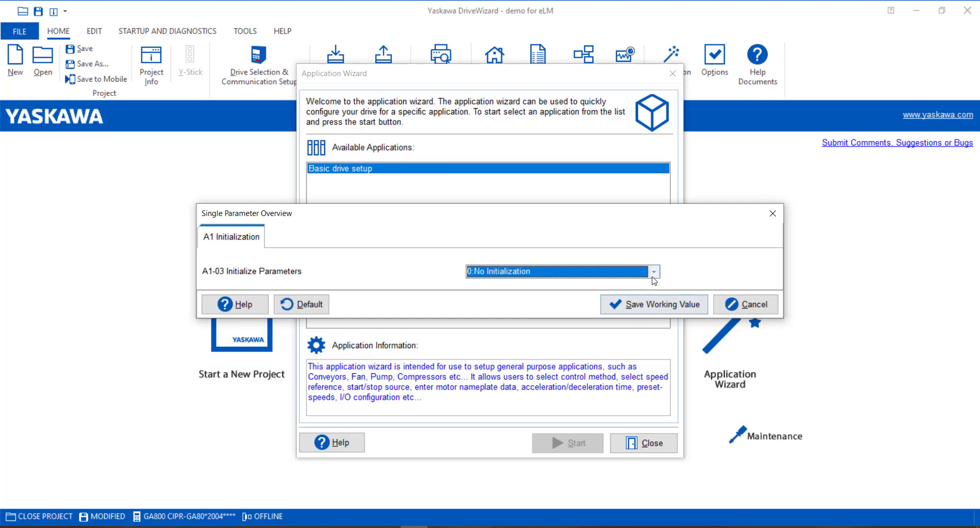
left_click(653, 271)
left_click(554, 295)
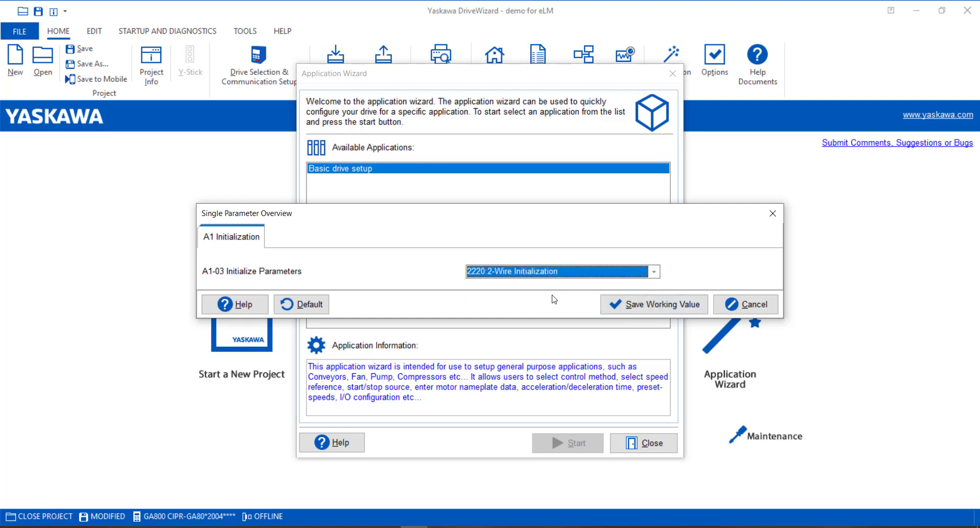
left_click(651, 309)
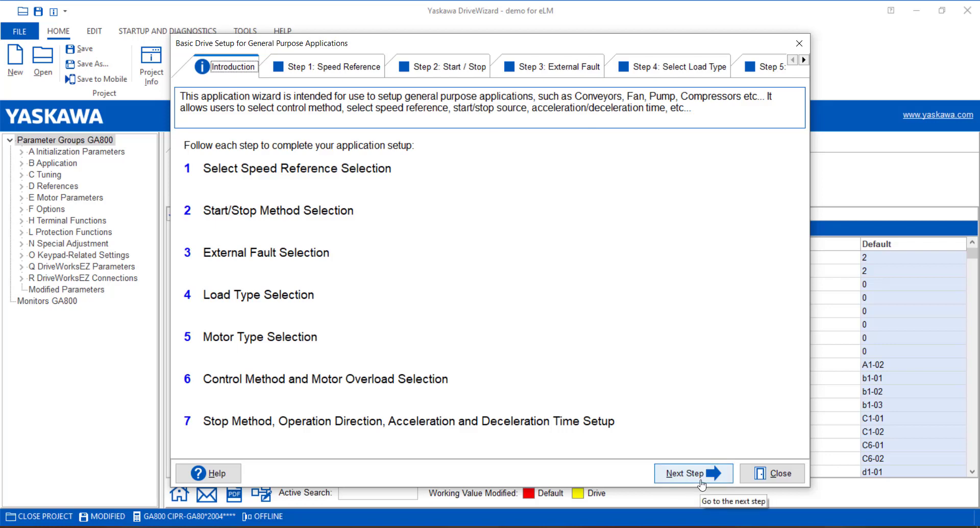
Keep terminal speed reference and start/stop, and set the external fault input to N.C. Contact.
left_click(702, 480)
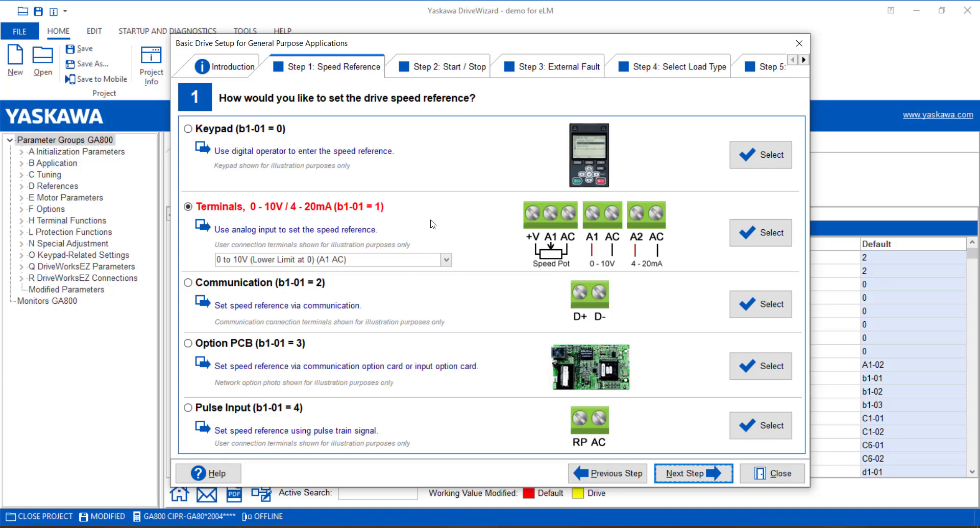
left_click(692, 477)
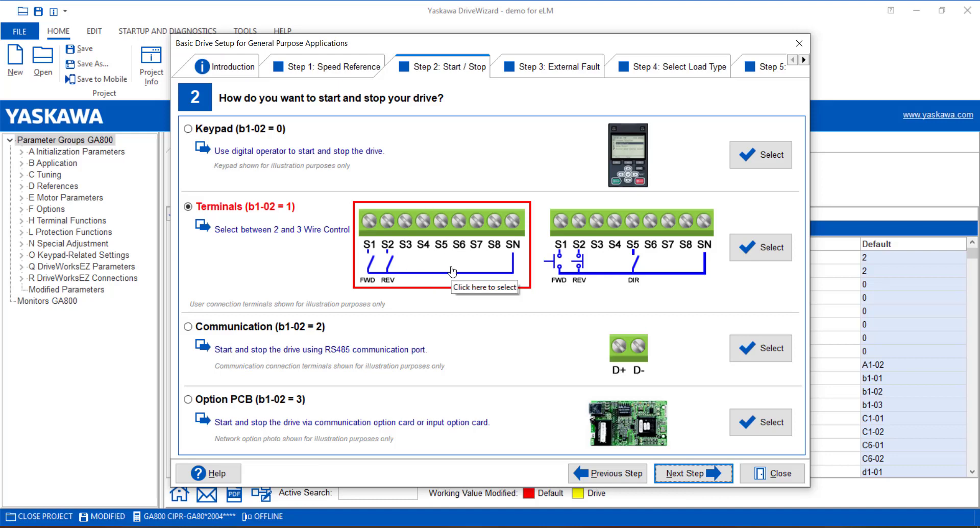
left_click(697, 477)
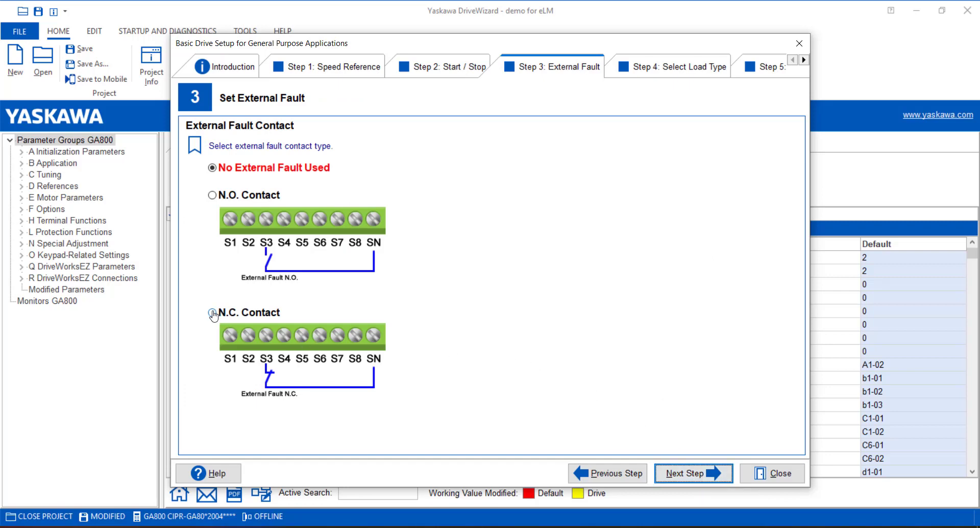
left_click(212, 312)
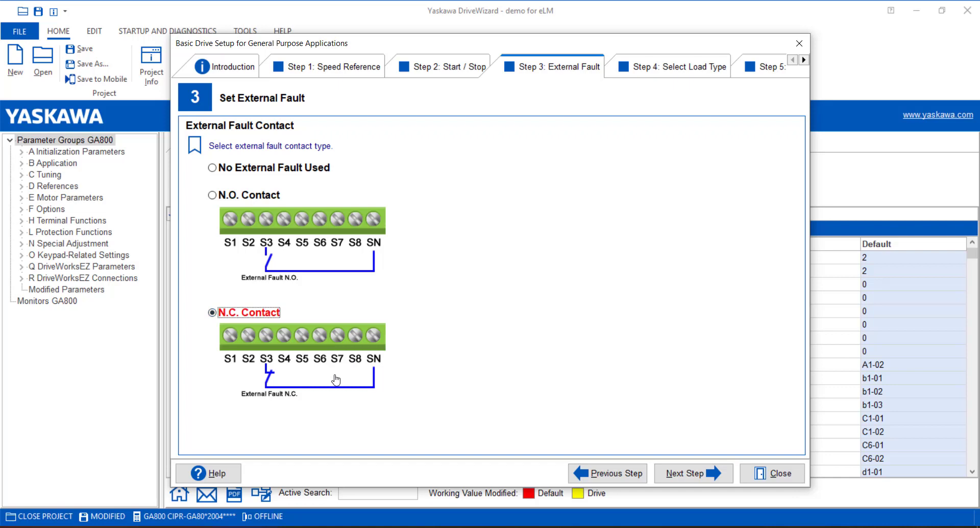
left_click(699, 479)
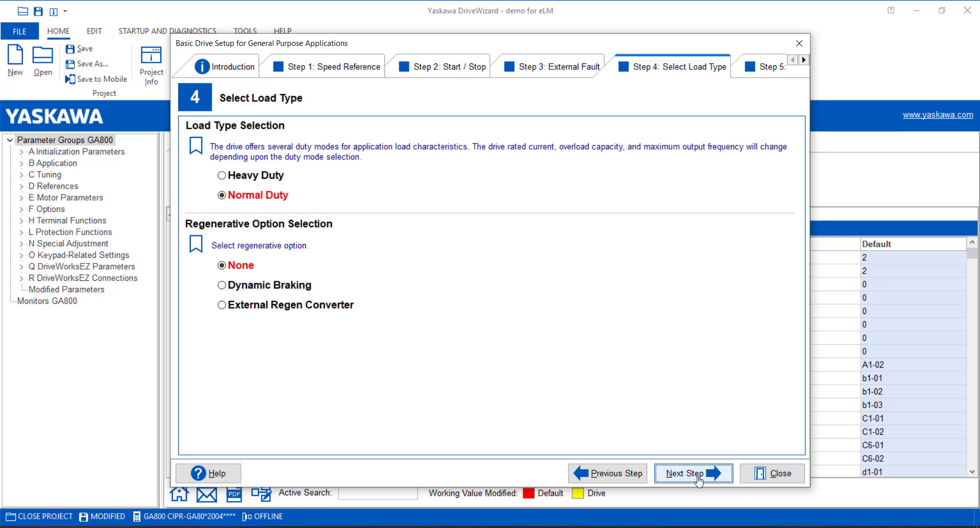
Keep the Normal Duty, induction motor and Open Loop Vector defaults in the wizard.
left_click(699, 480)
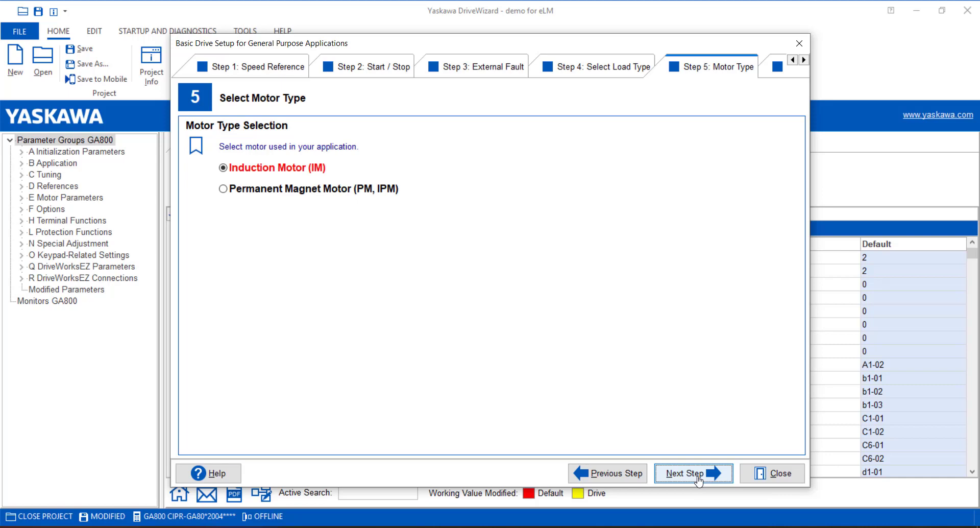
left_click(699, 480)
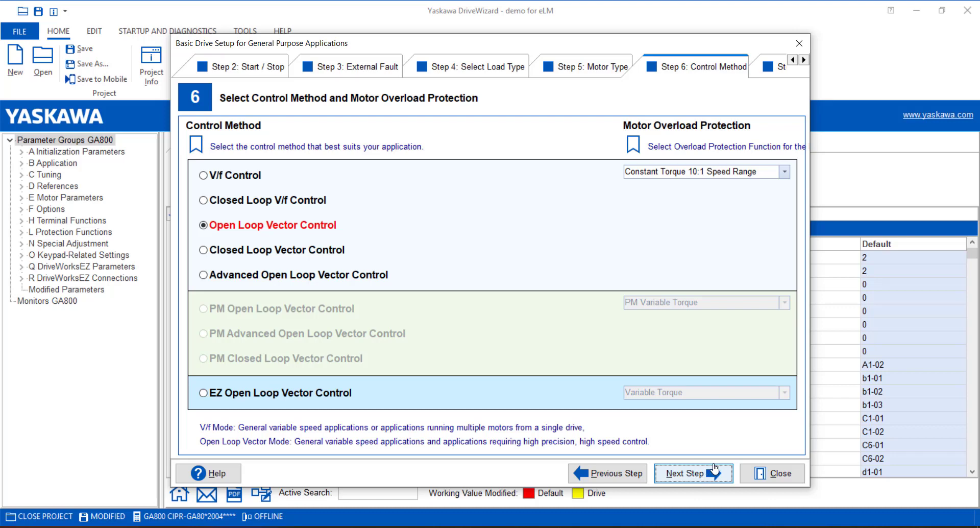
left_click(705, 477)
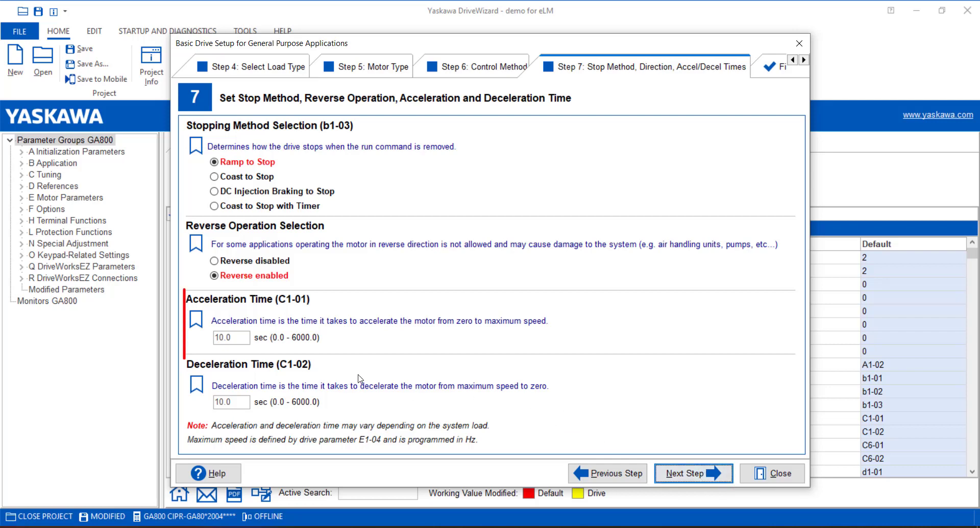
Set acceleration time C1-01 to 30.0 seconds and advance to Final: Transfer Settings.
left_click(235, 338)
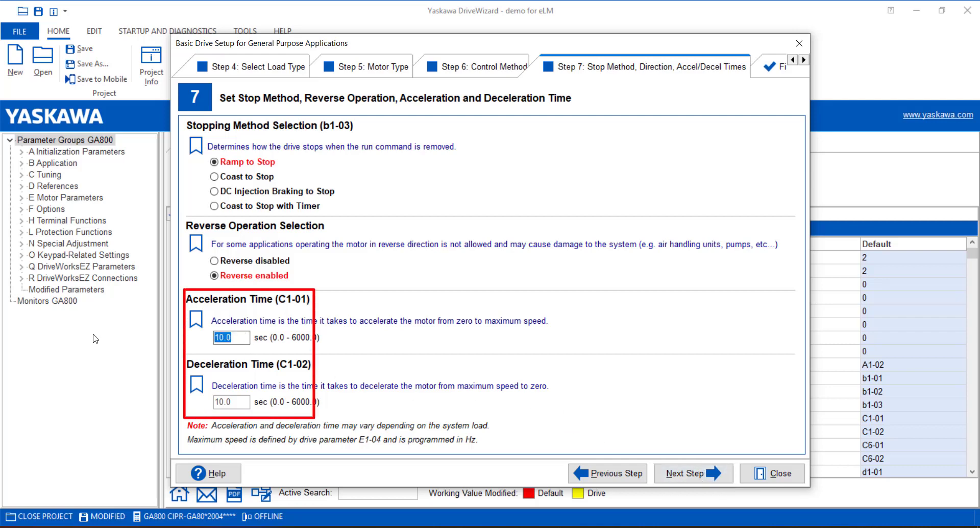
type("30")
left_click(244, 403)
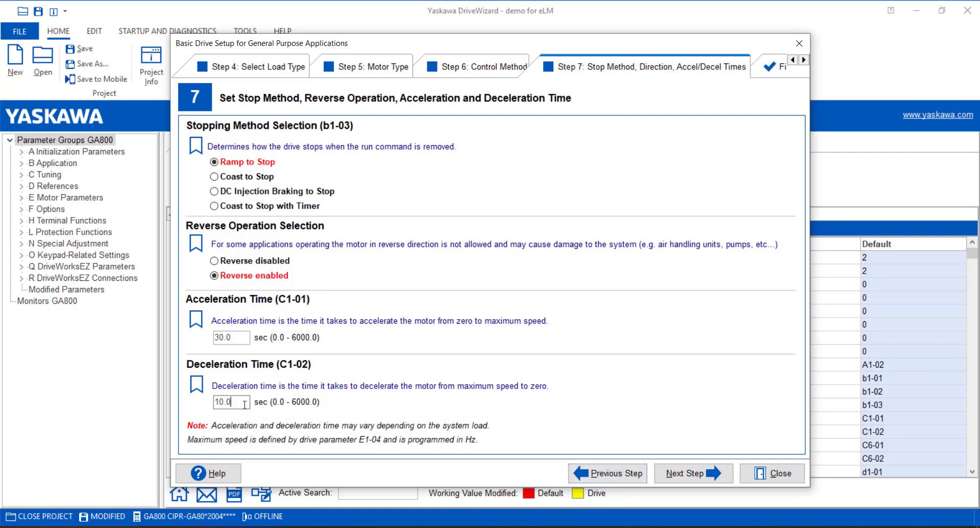
left_click(689, 475)
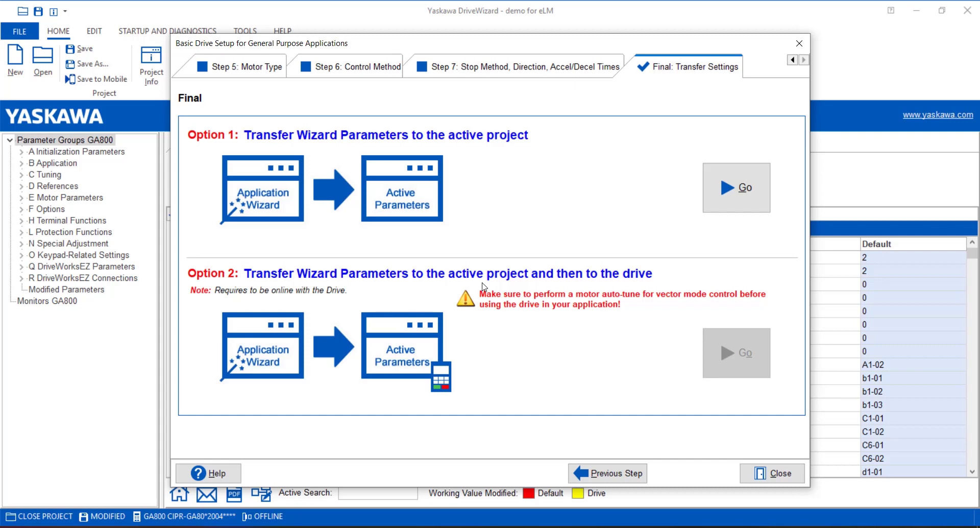
Transfer the wizard parameters to the active project with Option 1, then close both wizards.
left_click(752, 192)
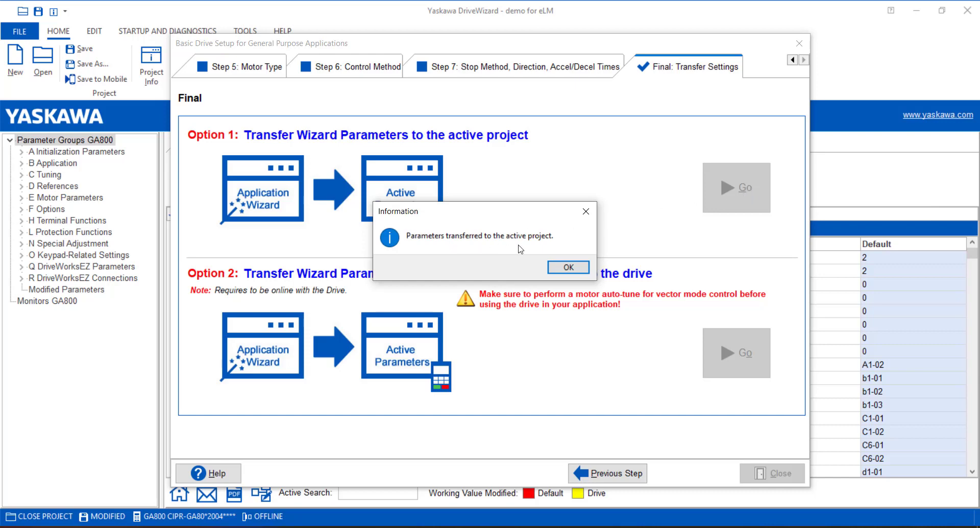
left_click(561, 268)
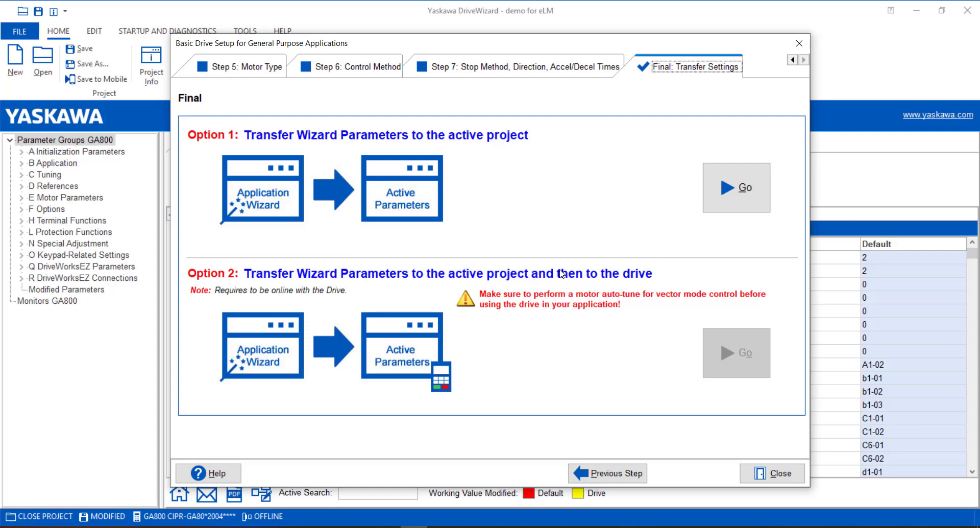
left_click(762, 473)
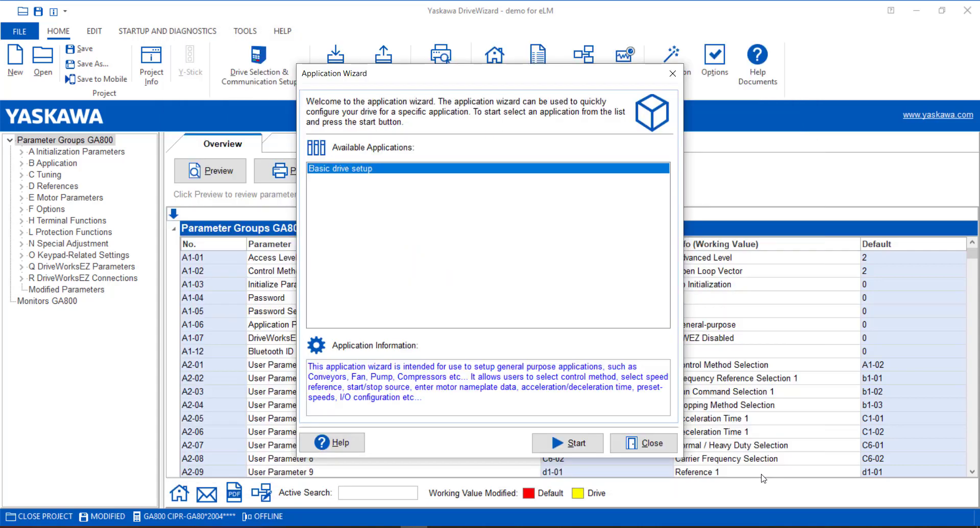
left_click(649, 446)
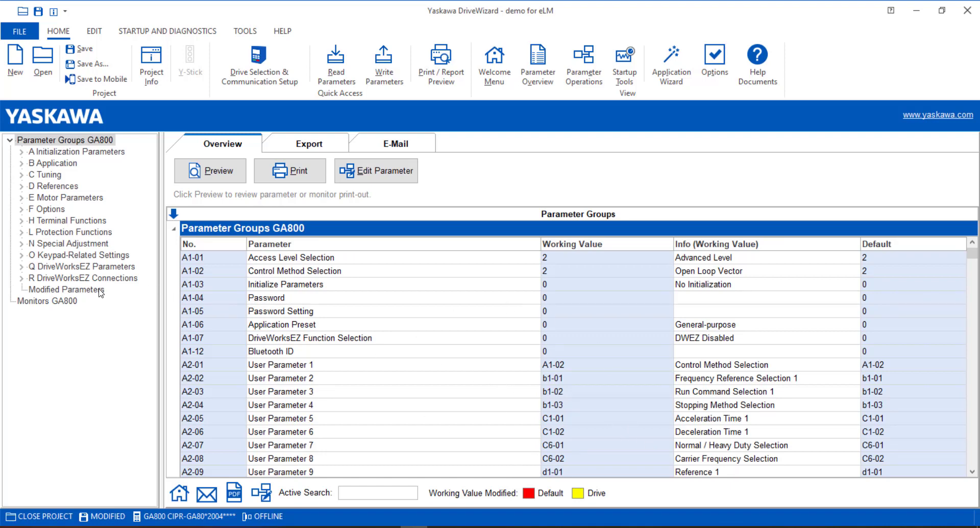
Show only the modified parameters C1-01 and H1-03, then begin Save As for the project.
left_click(67, 289)
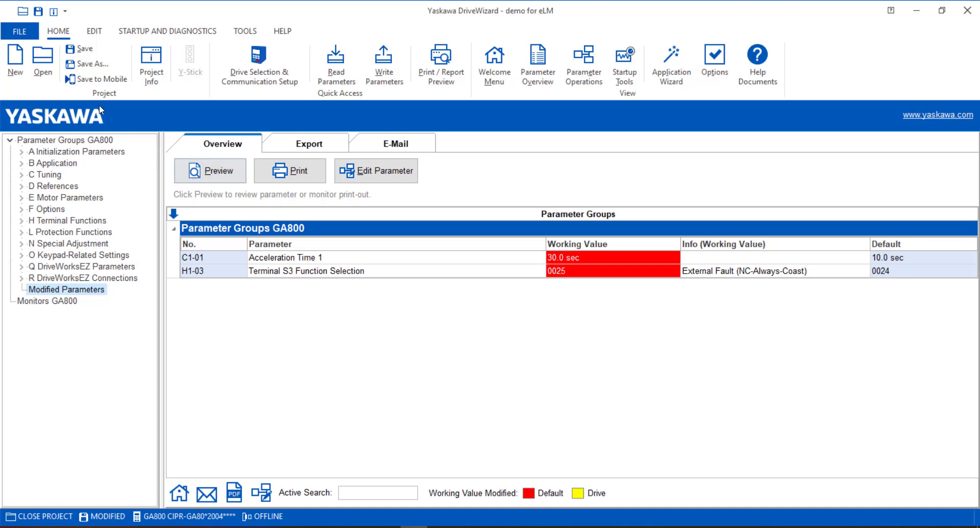
left_click(74, 68)
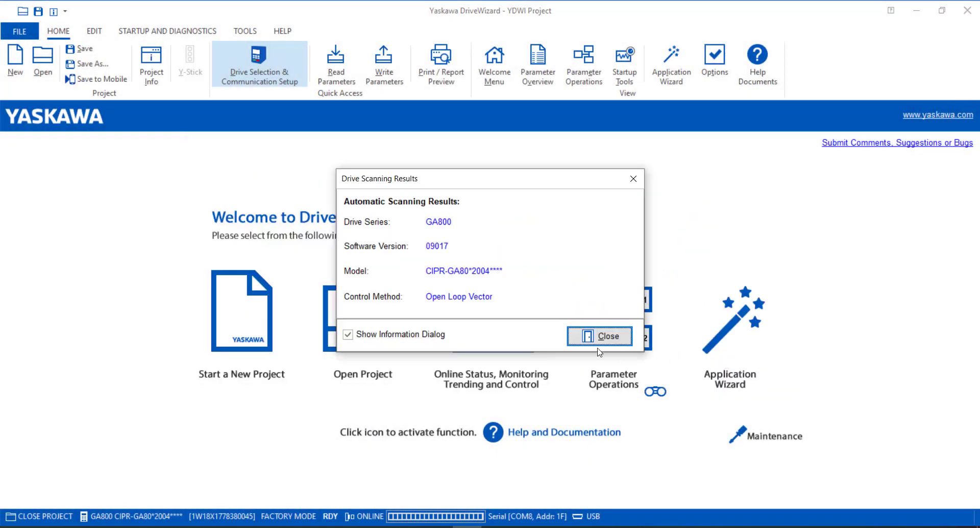
Choose 00:Rotational Auto-Tuning and continue past the rotation warning to the motor data page.
left_click(594, 338)
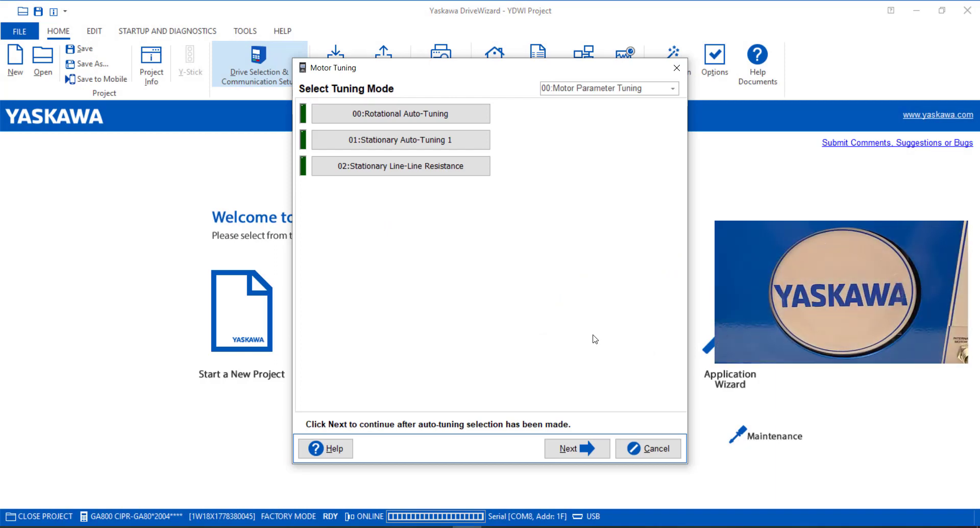
left_click(475, 118)
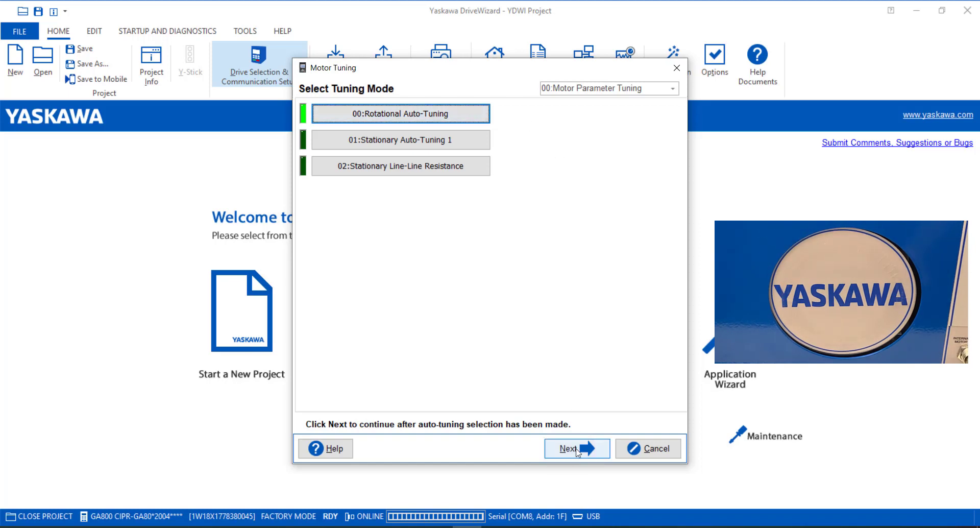
left_click(577, 452)
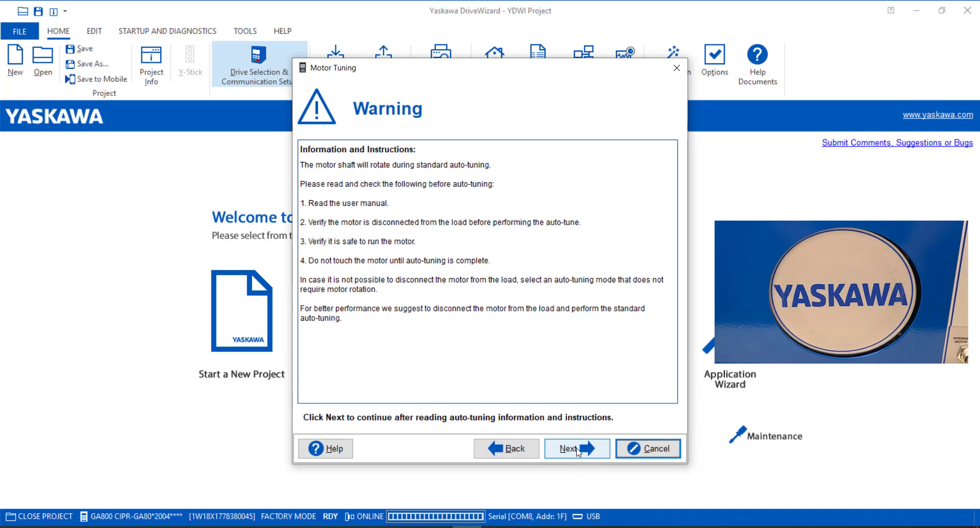
left_click(577, 450)
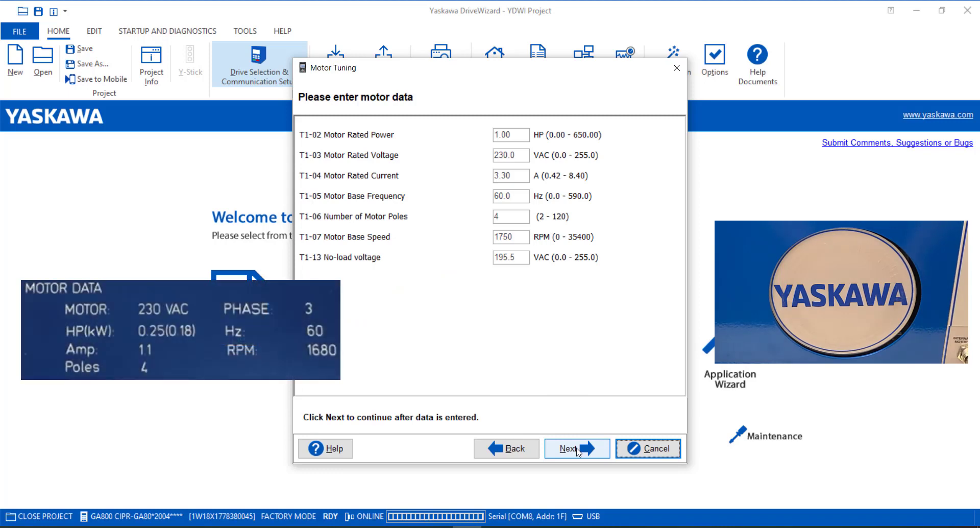
Enter T1-02 0.25 HP, T1-04 1.10 A and T1-07 1680 RPM, keeping T1-13 at 195.5.
left_click(525, 134)
left_click_drag(525, 134, 486, 136)
type(".25")
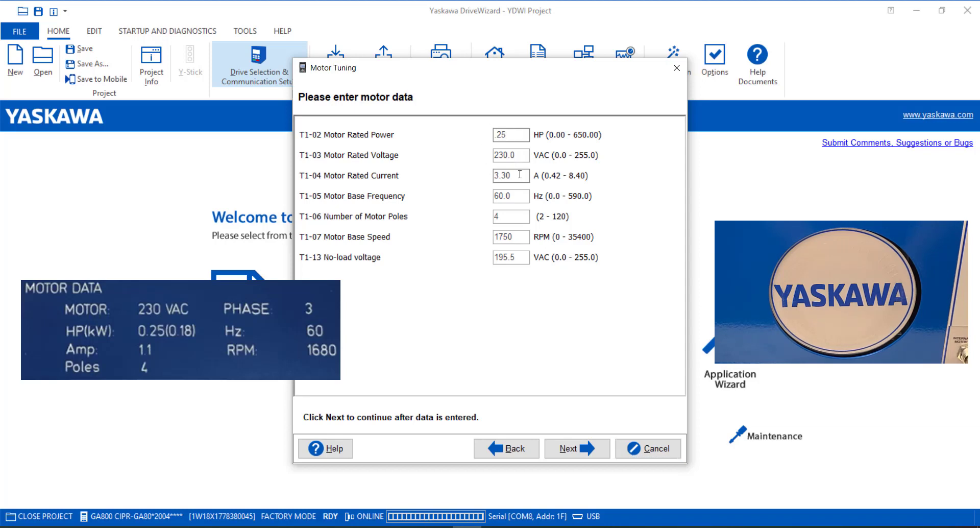
left_click_drag(526, 175, 479, 179)
type("1.1")
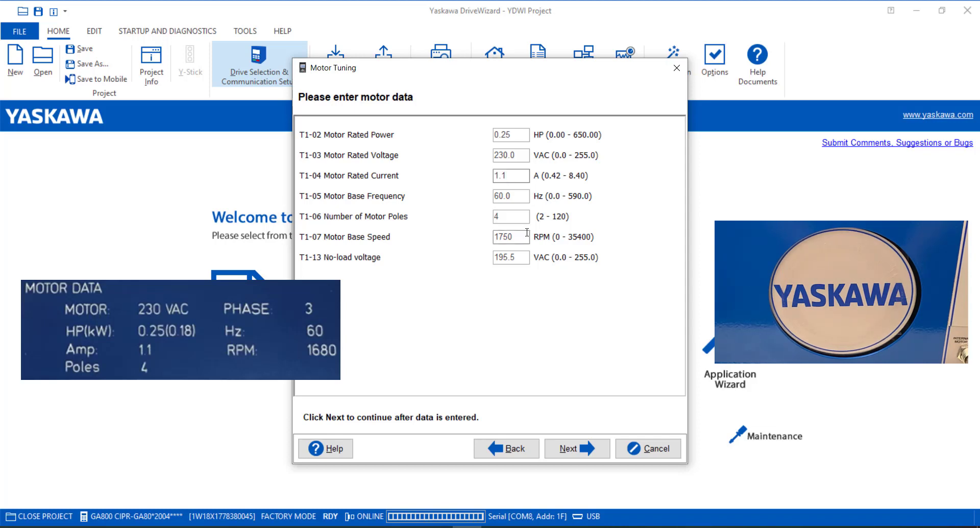
left_click_drag(525, 237, 485, 245)
type("1680")
left_click_drag(522, 258, 481, 258)
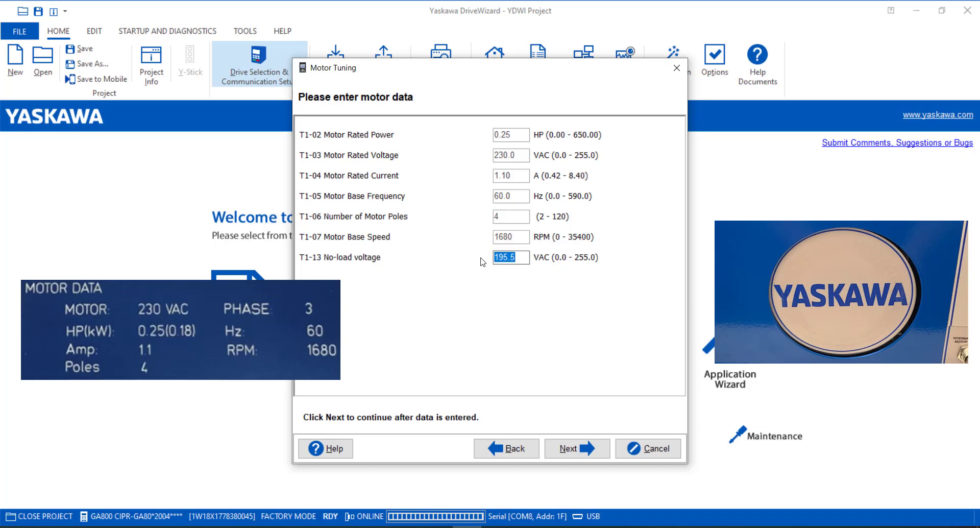
key("End")
left_click(576, 456)
Run rotational auto-tuning to completion, updating E2-02 motor rated slip to 4.678 Hz.
left_click(576, 457)
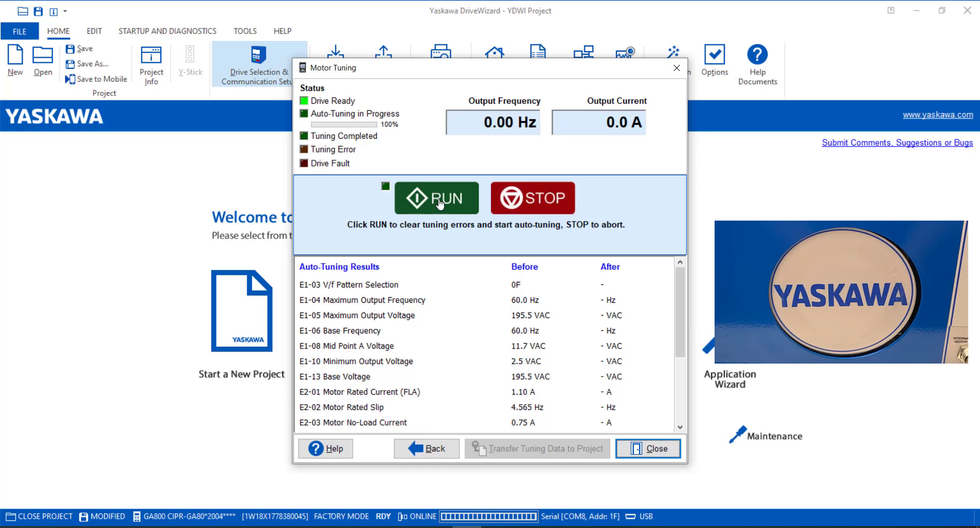
left_click(440, 203)
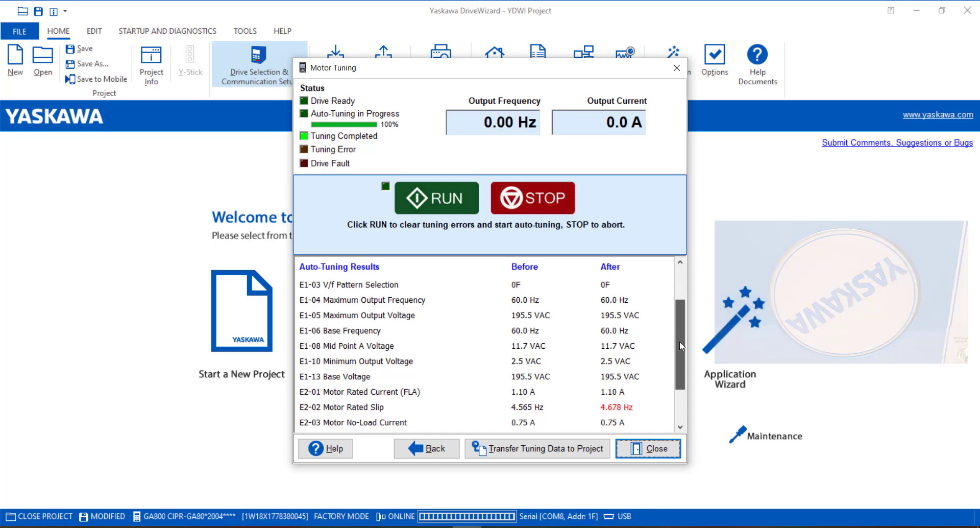
Transfer the auto-tuning results into the project and close the Motor Tuning dialog.
left_click_drag(679, 345, 683, 396)
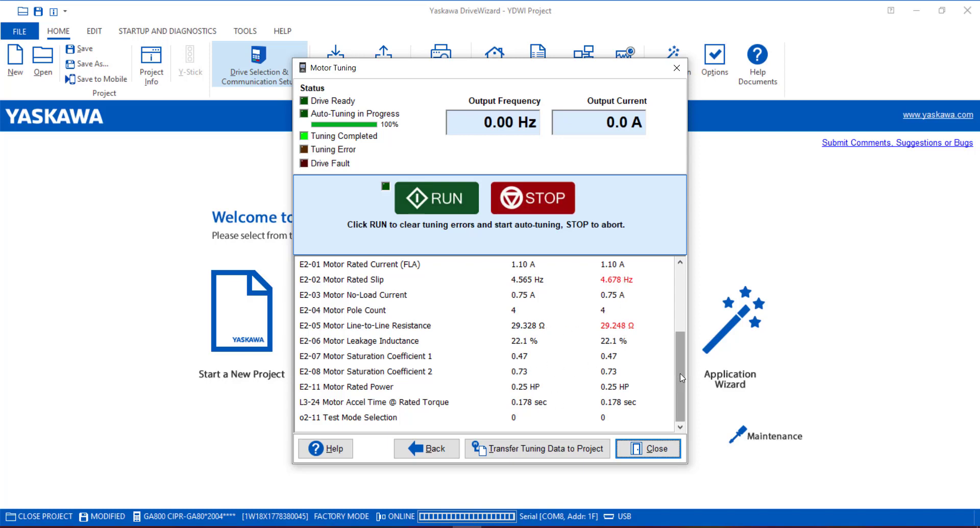
left_click(680, 294)
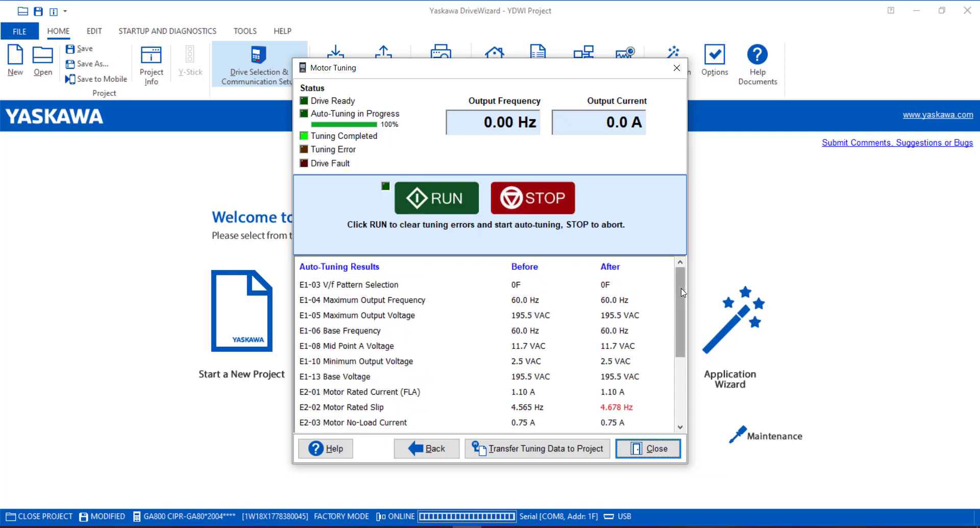
left_click(540, 451)
left_click(575, 266)
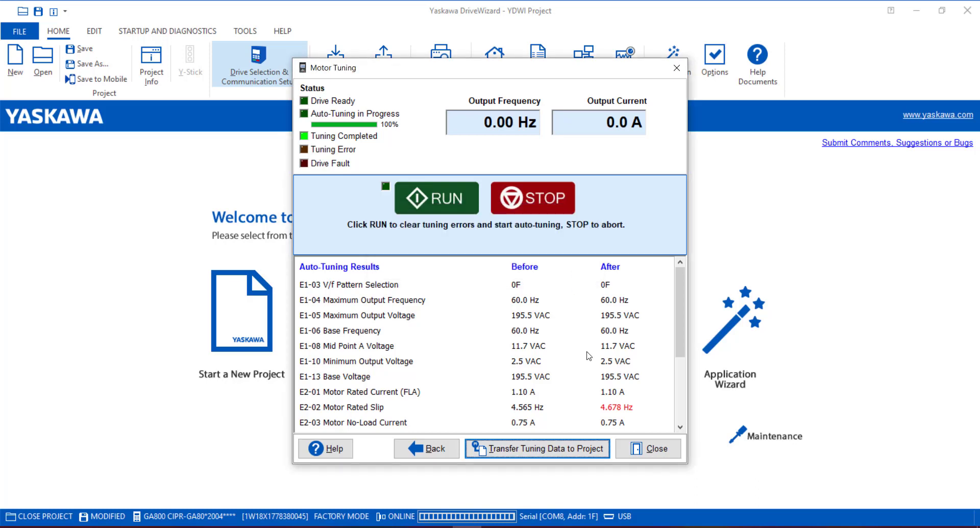
left_click(651, 449)
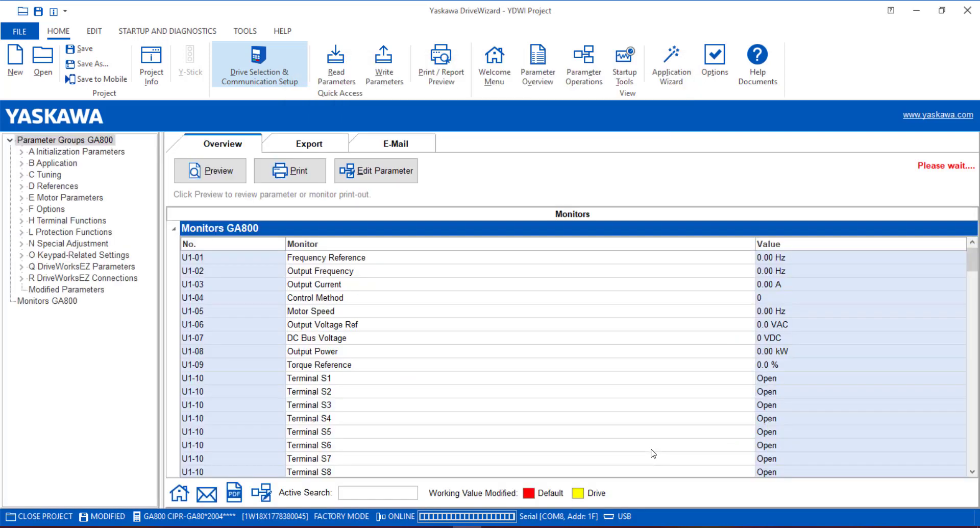
Set up 02:Stationary Line-Line Resistance tuning with 0.25 HP and 1.10 A motor data.
left_click(91, 290)
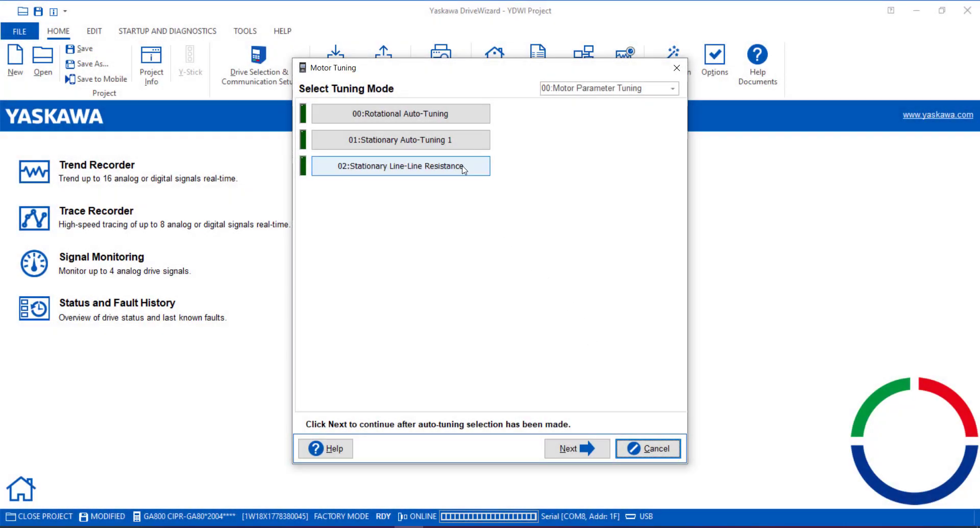
left_click(464, 170)
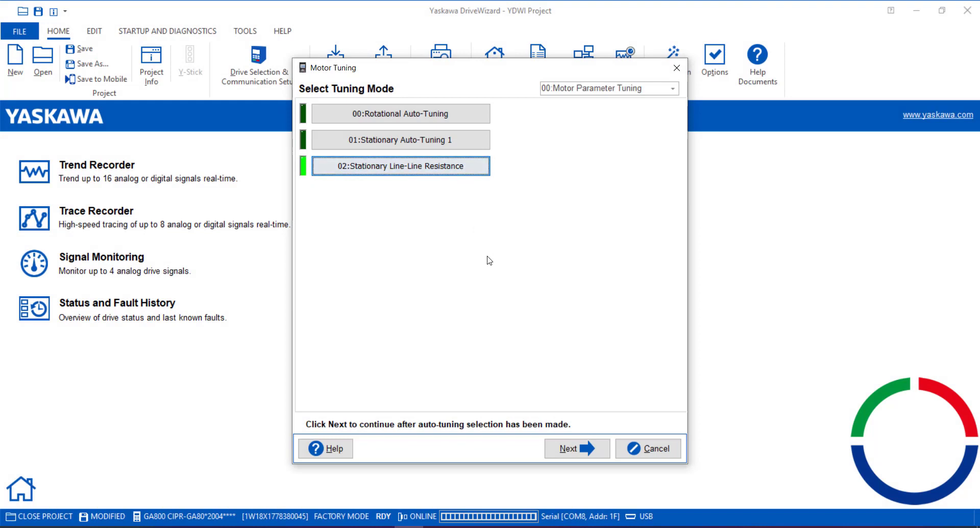
left_click(575, 455)
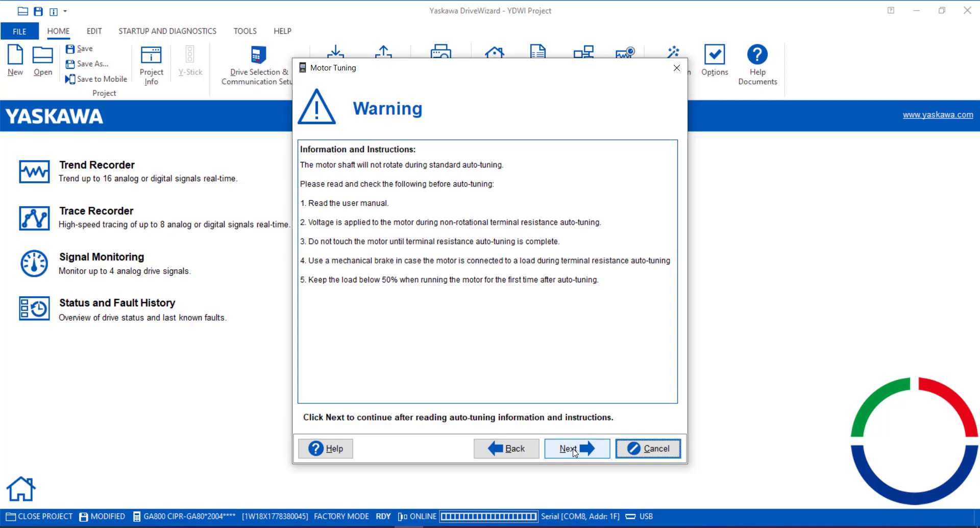
left_click(574, 452)
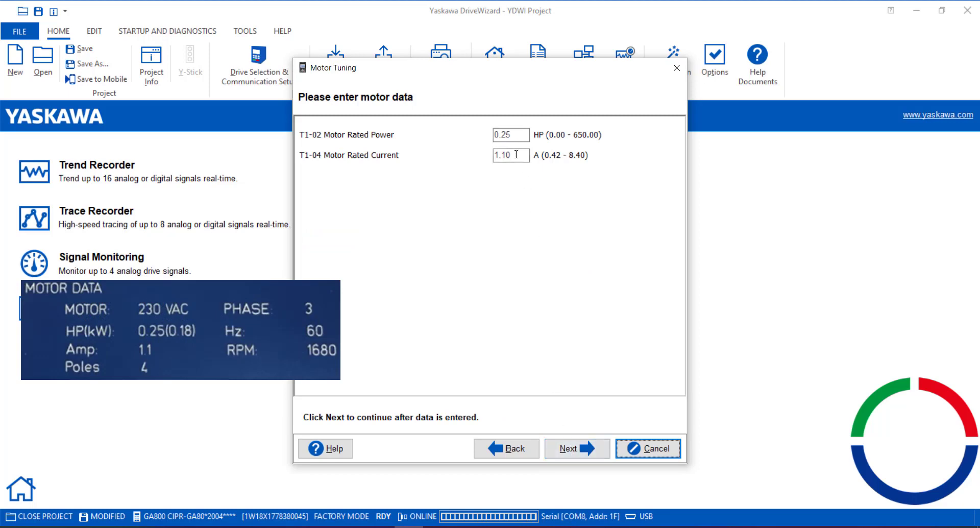
left_click(516, 156)
left_click(569, 450)
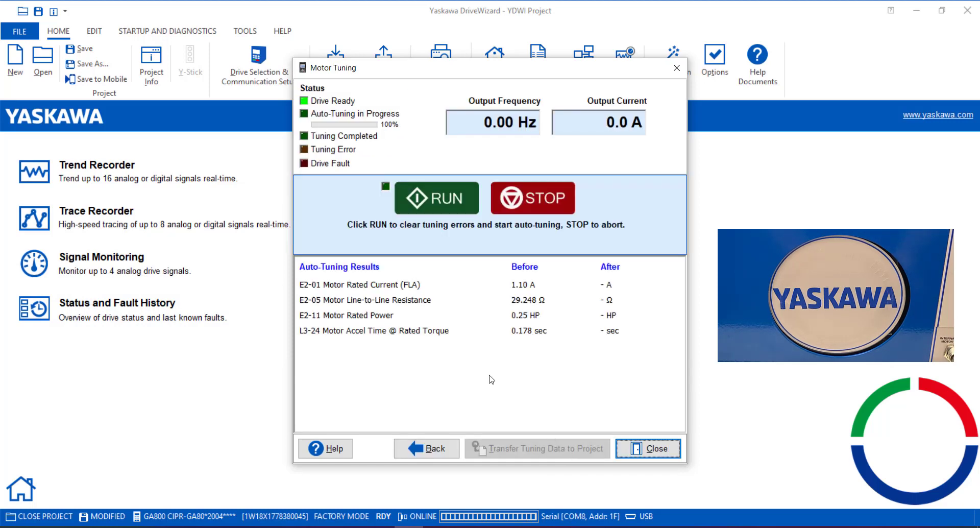
Run the line-to-line resistance tuning and transfer the 28.736 Ω result into the project.
left_click(436, 199)
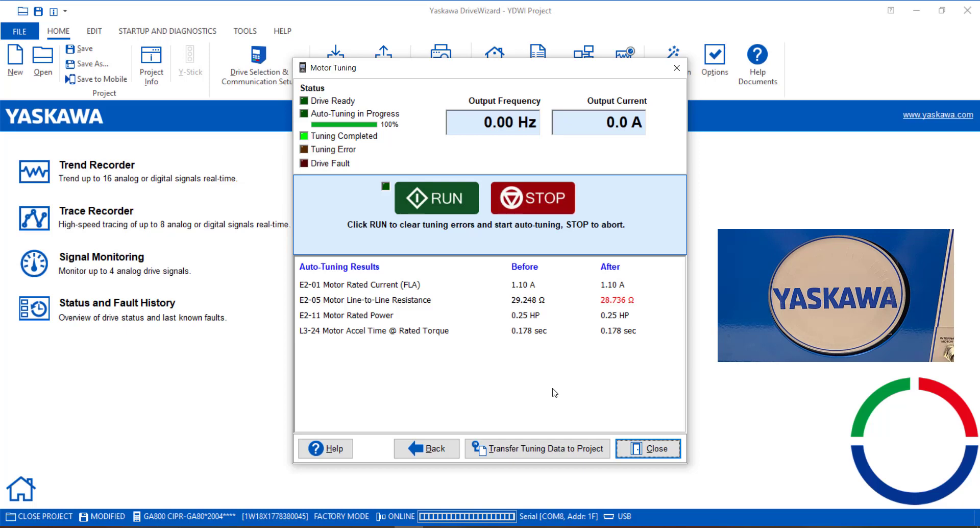
left_click(554, 452)
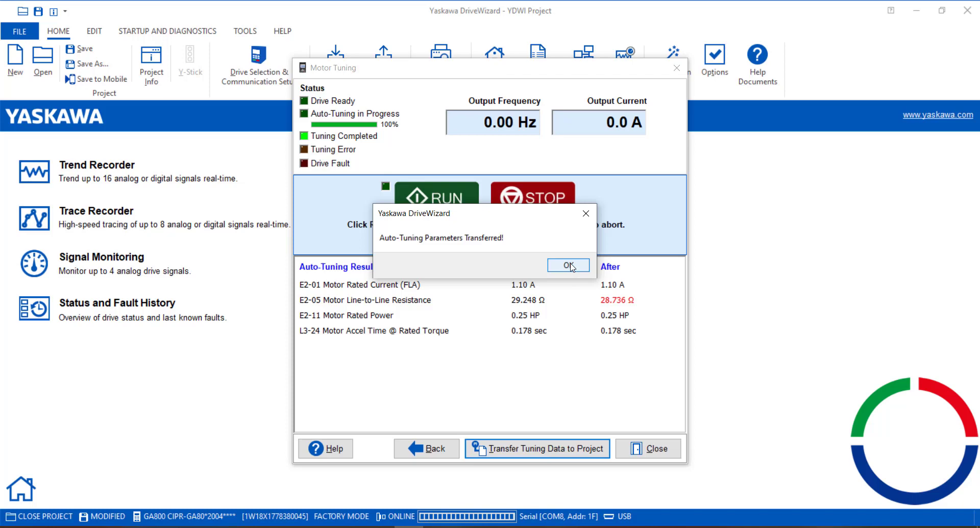
left_click(572, 268)
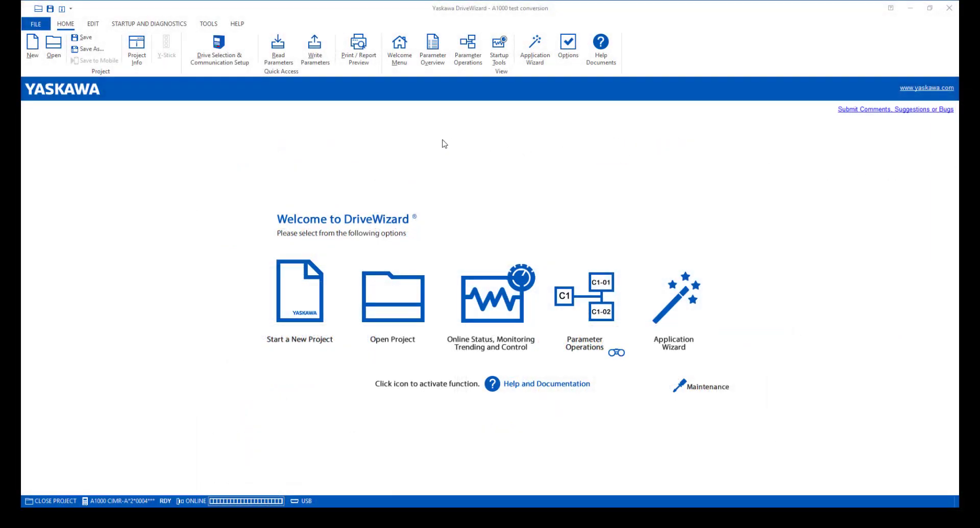
Test the USB link, go online with the A1000, and list its modified parameters.
left_click(223, 61)
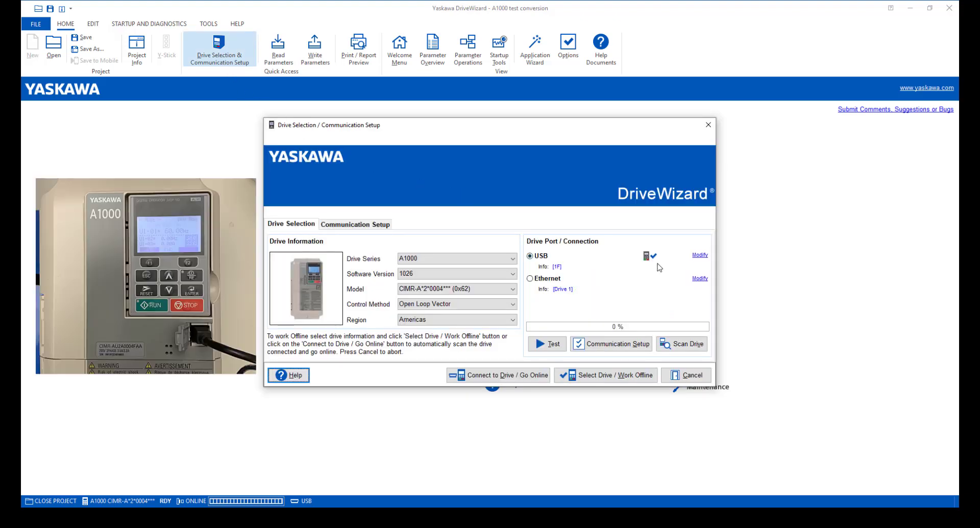
left_click(554, 344)
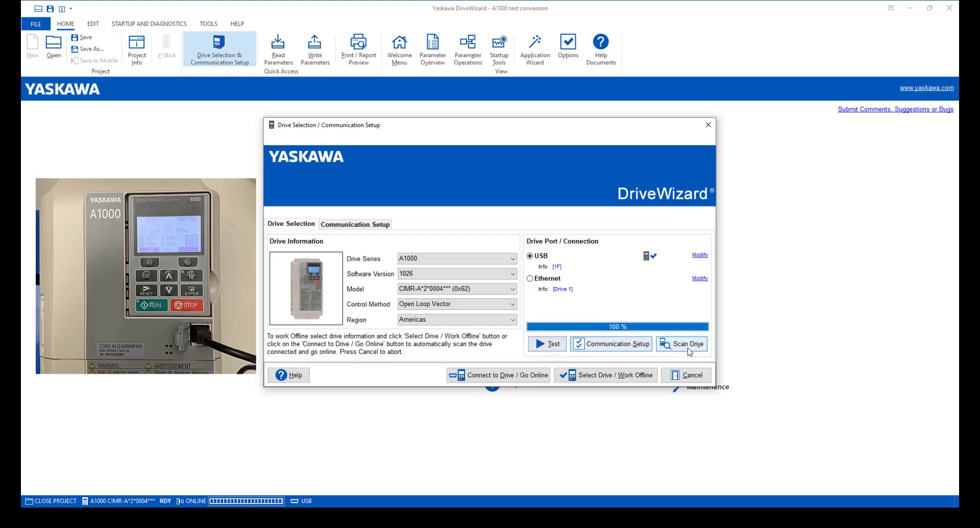
left_click(522, 379)
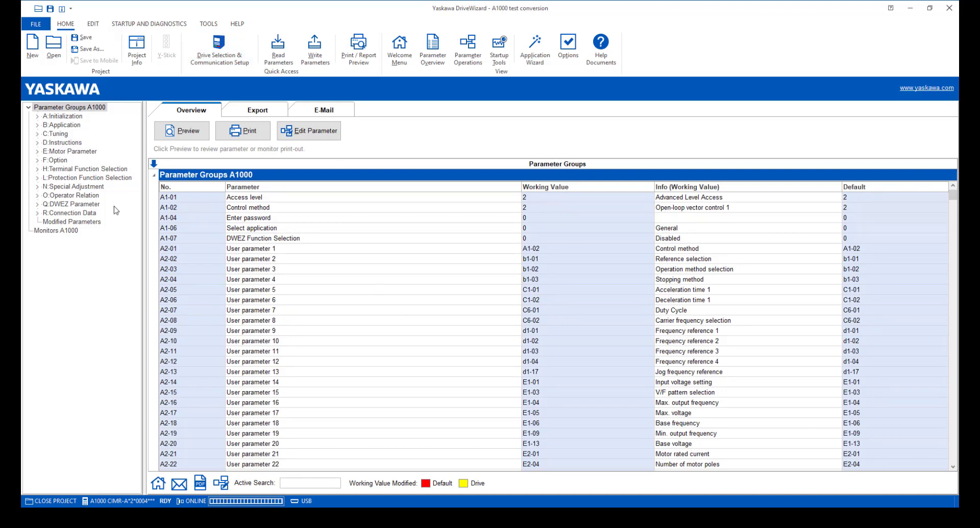
left_click(89, 222)
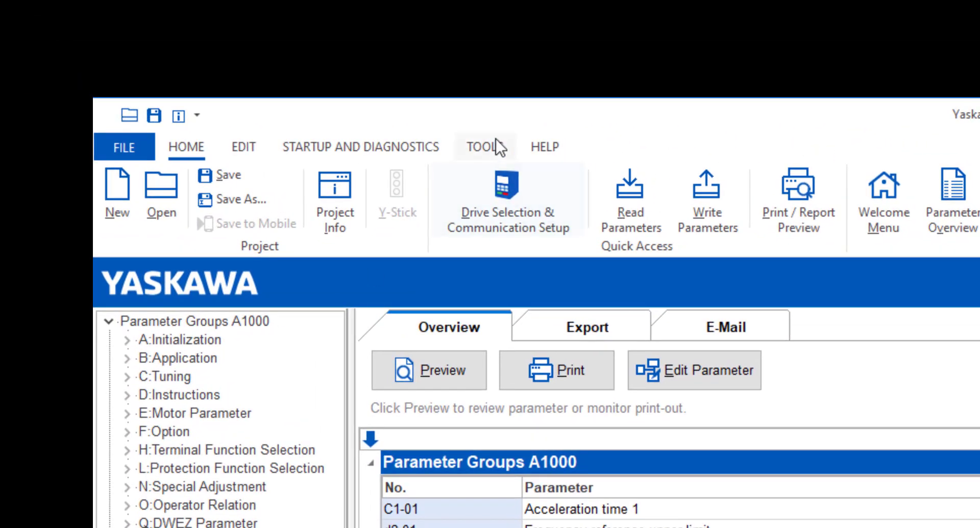
Convert the A1000 project's parameters to a GA800 drive model.
left_click(498, 147)
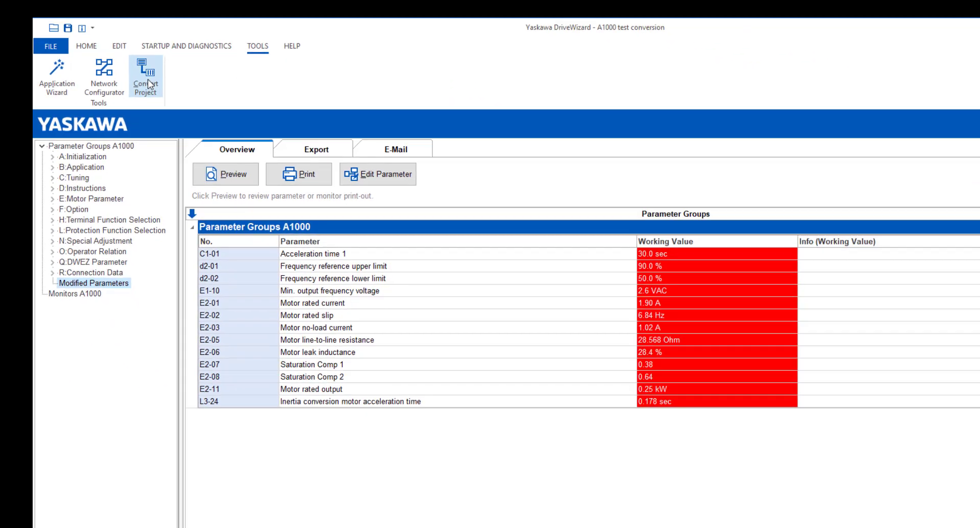
left_click(148, 82)
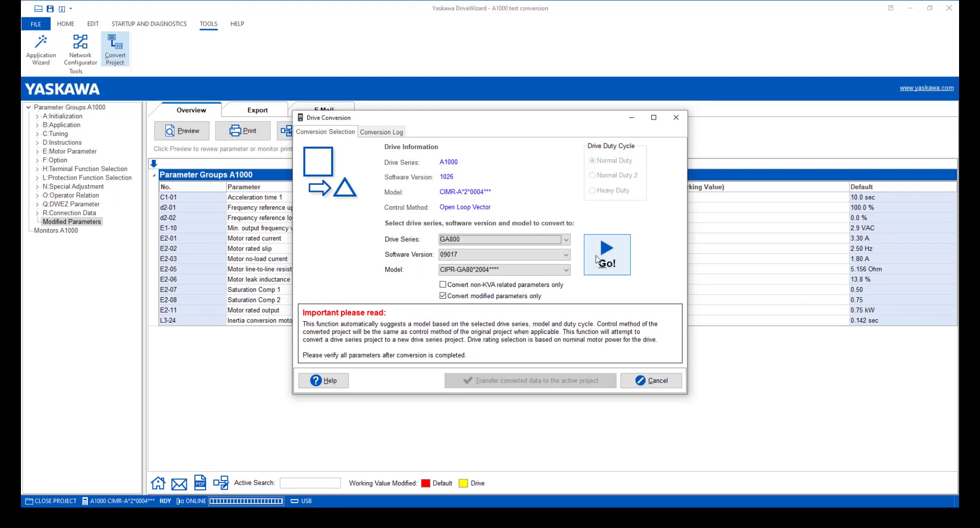
left_click(604, 265)
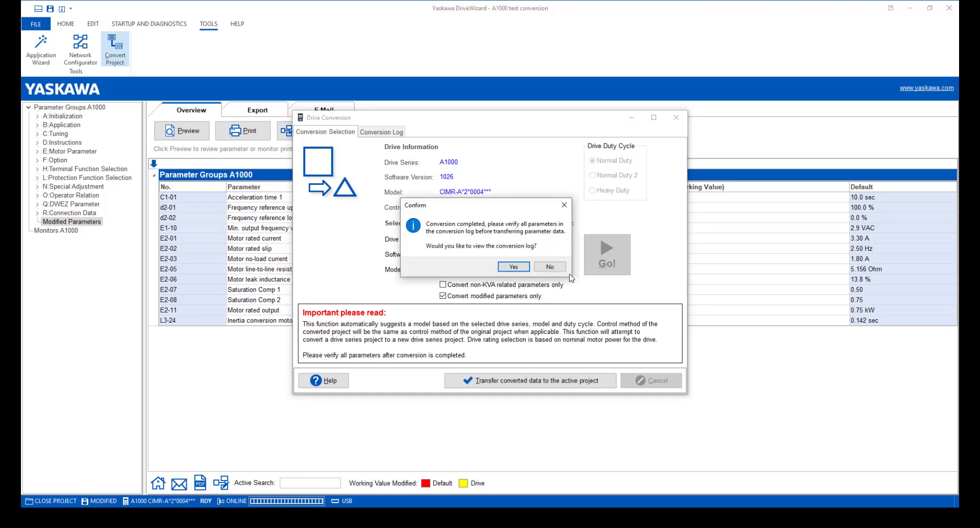
Save the conversion log as 'Log file conversion A1000 to GA800'.
left_click(505, 267)
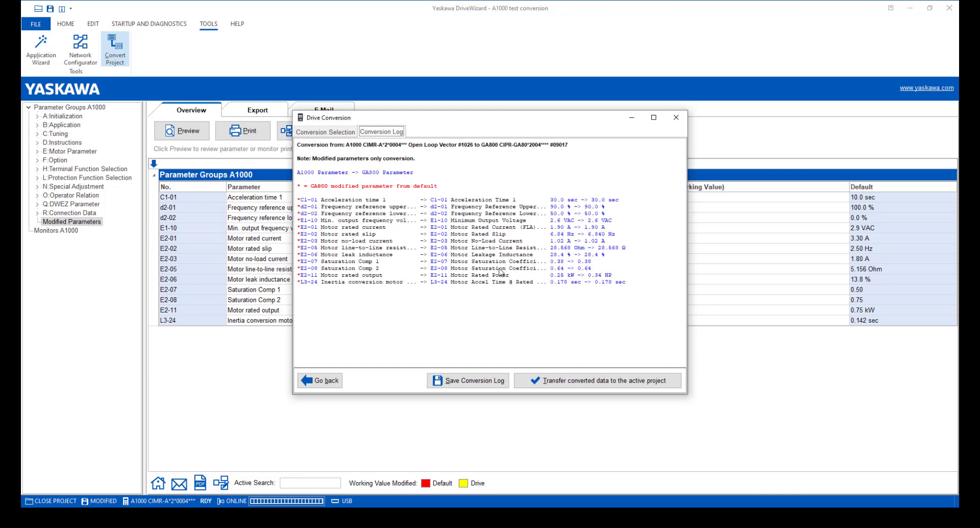
left_click(459, 381)
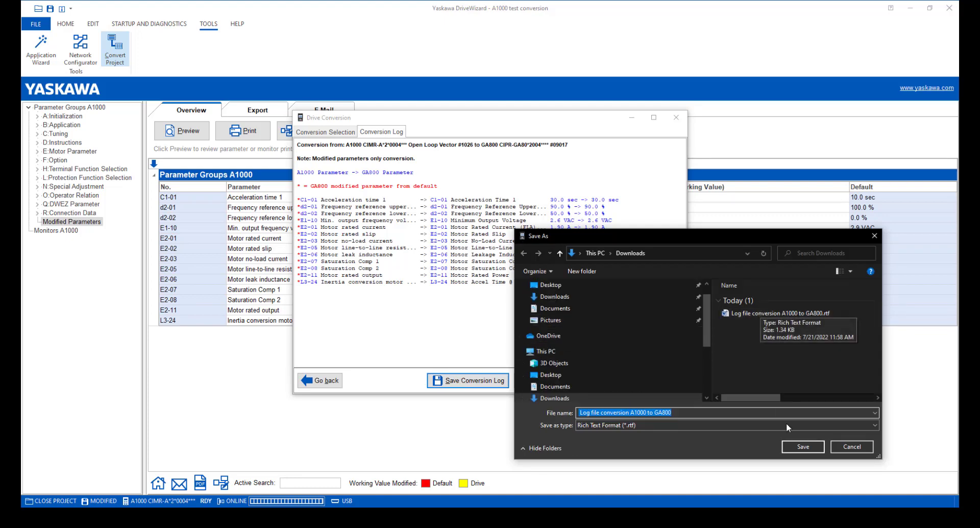
left_click(799, 447)
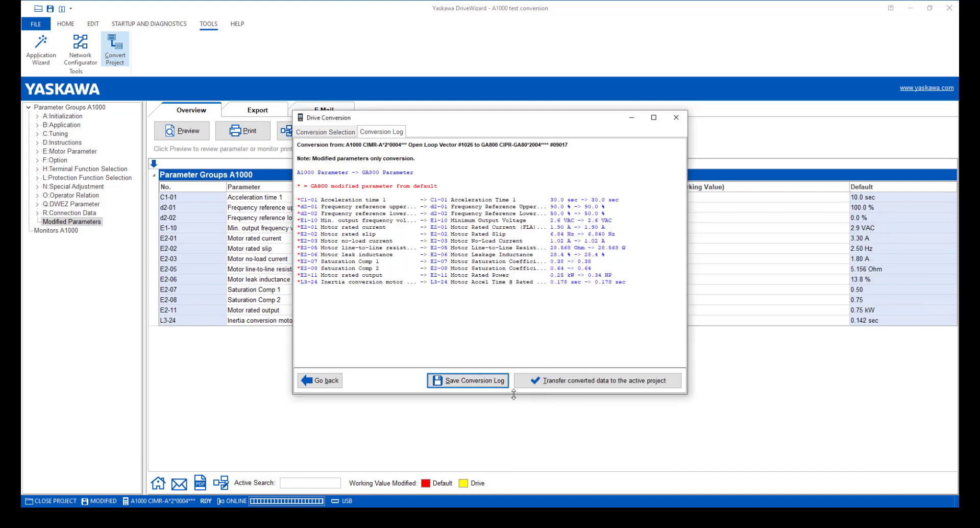
Load the converted GA800 data and save the project as 'A1000 test conversion Conversion to GA800'.
left_click(543, 383)
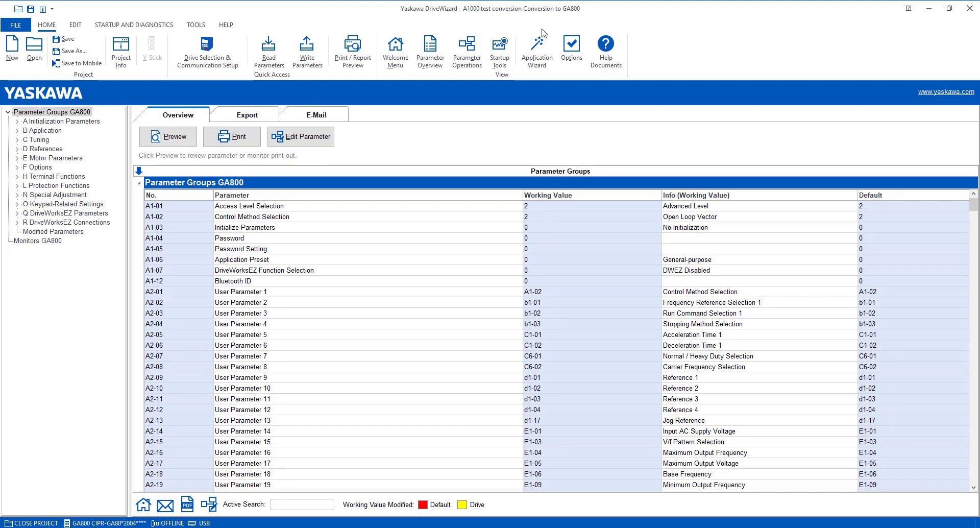
left_click(60, 231)
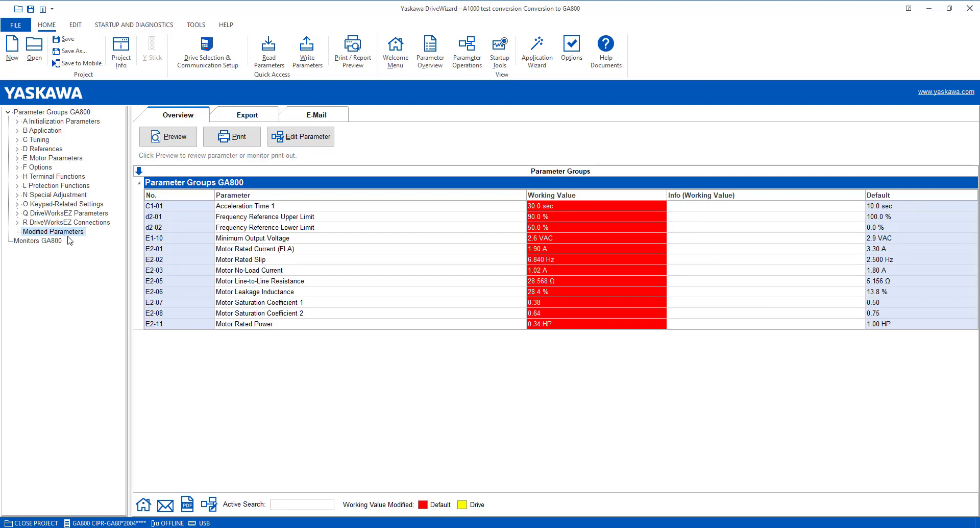
left_click(79, 52)
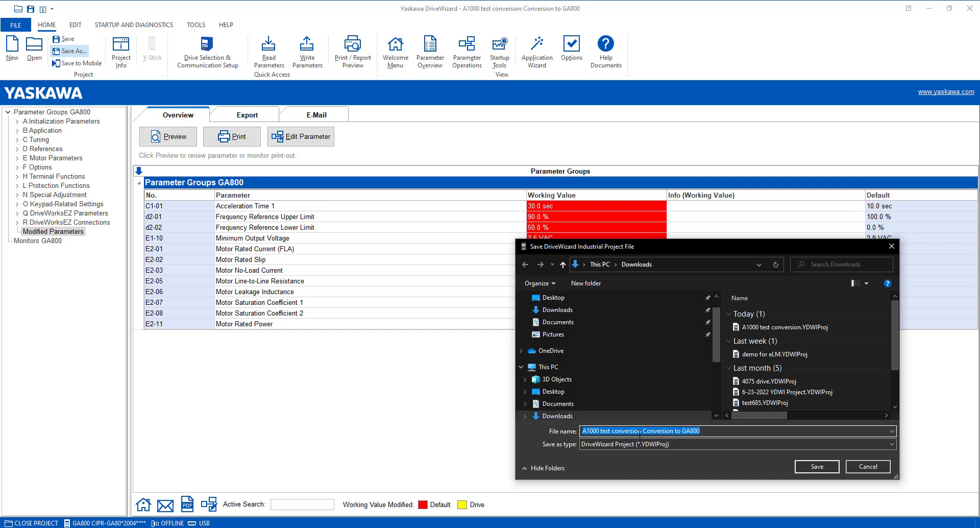
left_click(818, 466)
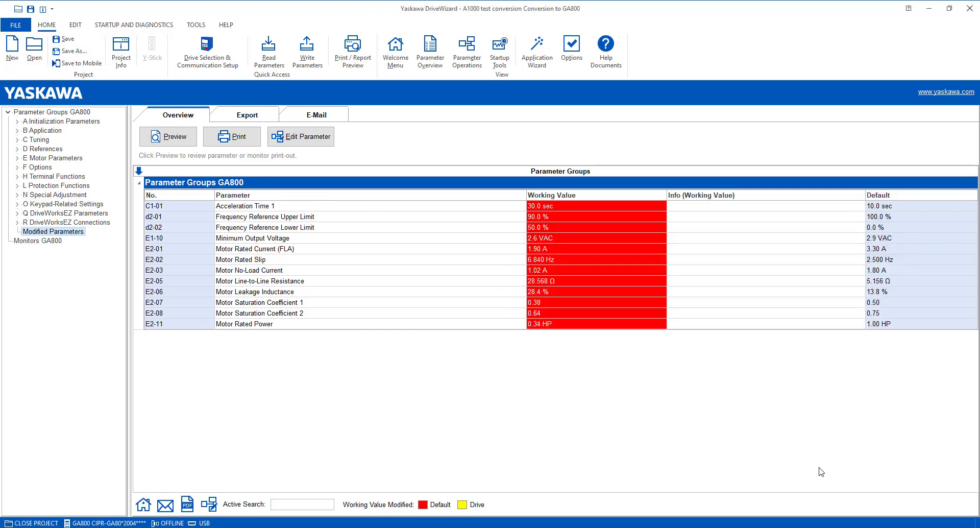
Scan and go online with the GA800 (software 09013), then show its modified parameters.
left_click(218, 57)
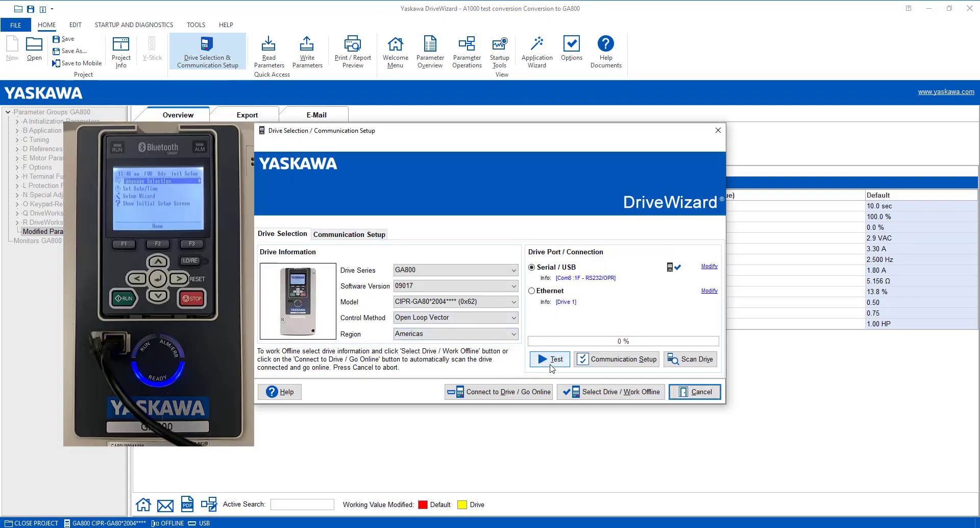
left_click(551, 365)
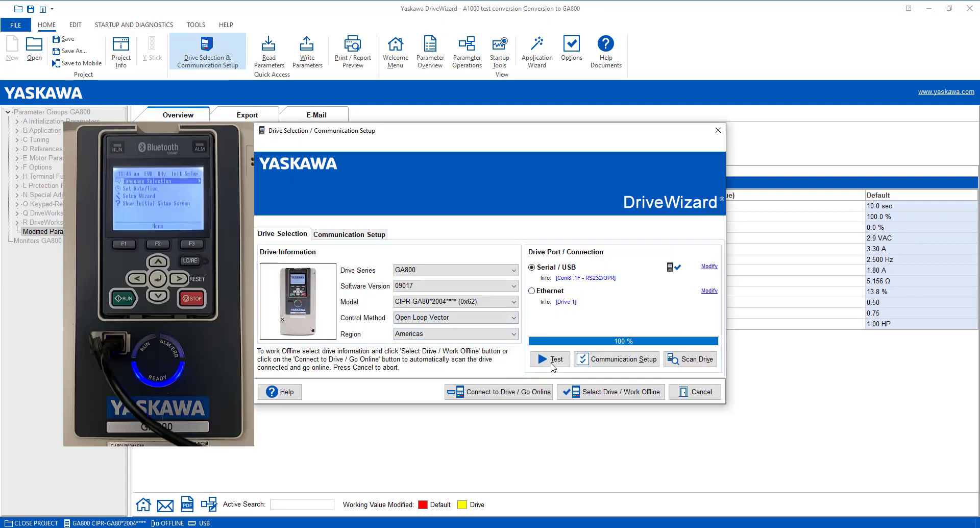
left_click(686, 363)
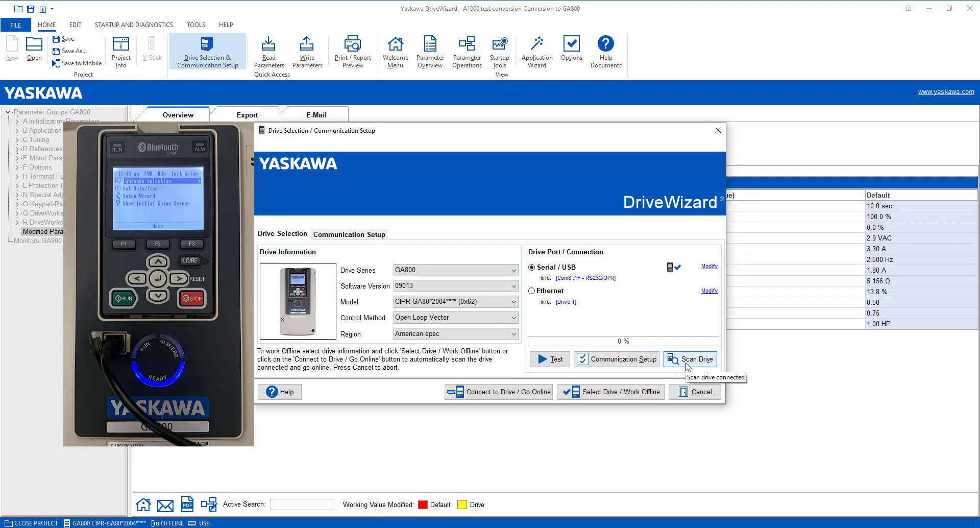
left_click(527, 393)
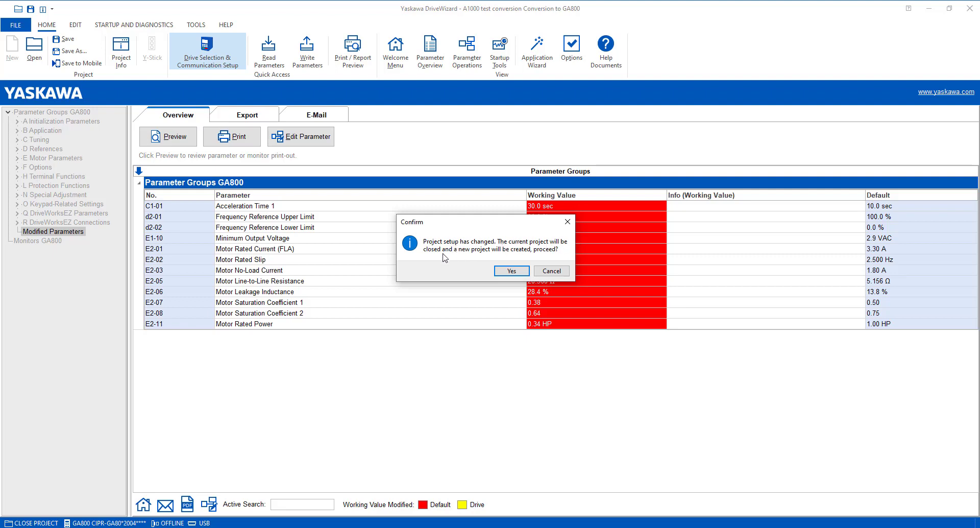
left_click(511, 271)
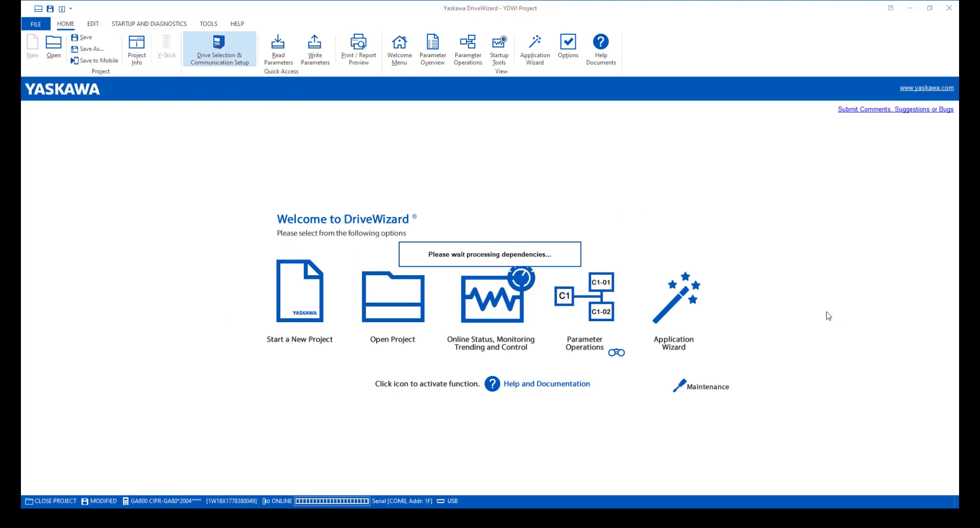
left_click(303, 250)
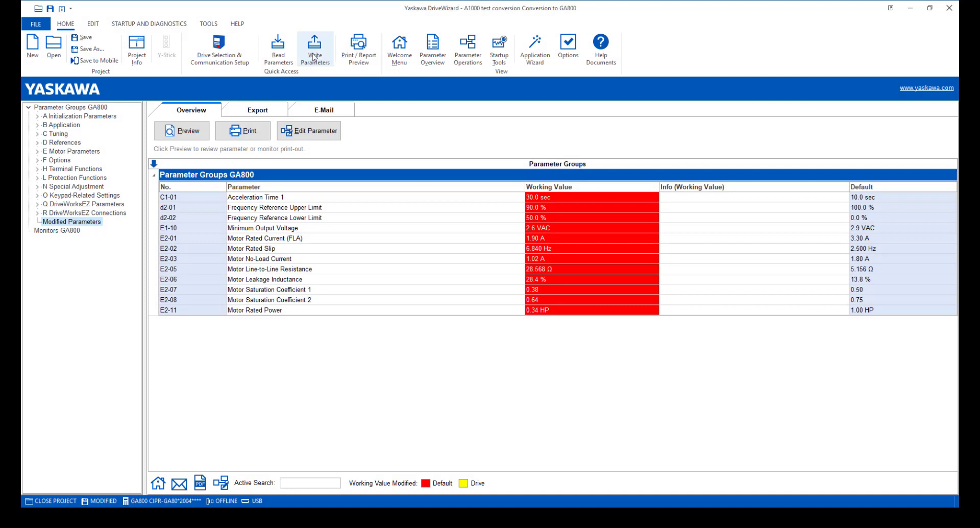
Write the converted parameters to the GA800, overwriting despite the software version mismatch.
left_click(314, 56)
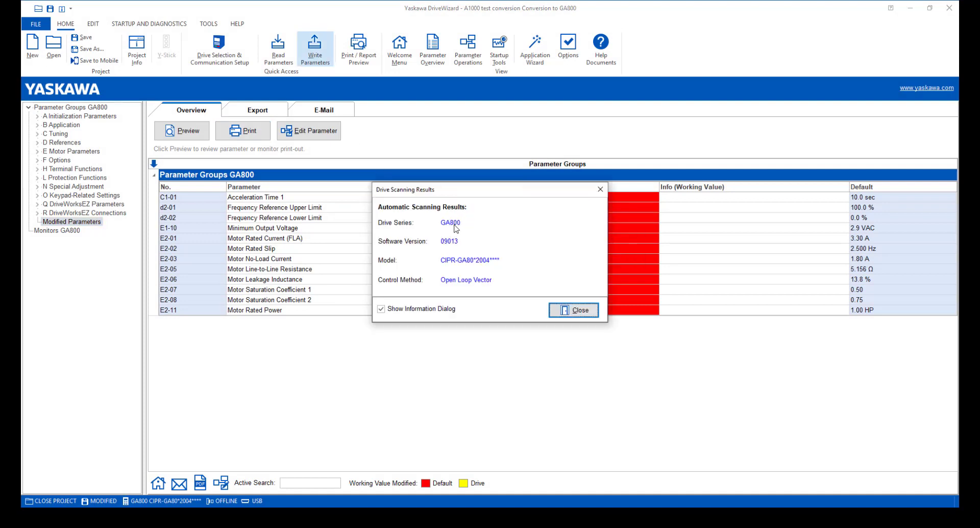
left_click(564, 309)
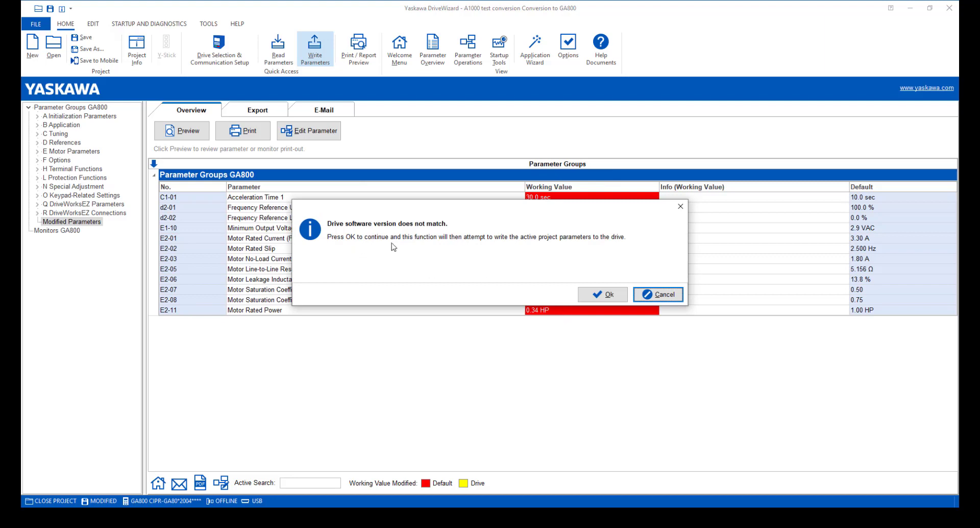
left_click(606, 296)
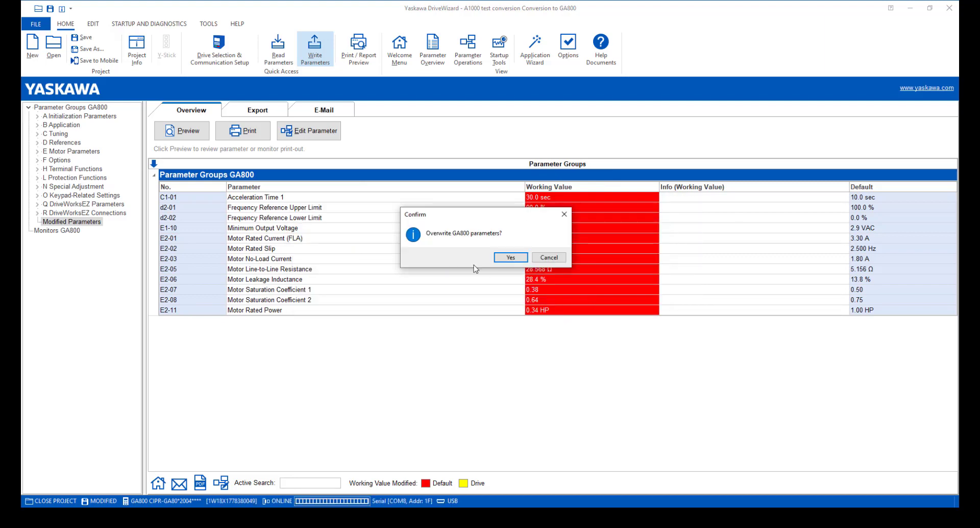
left_click(509, 259)
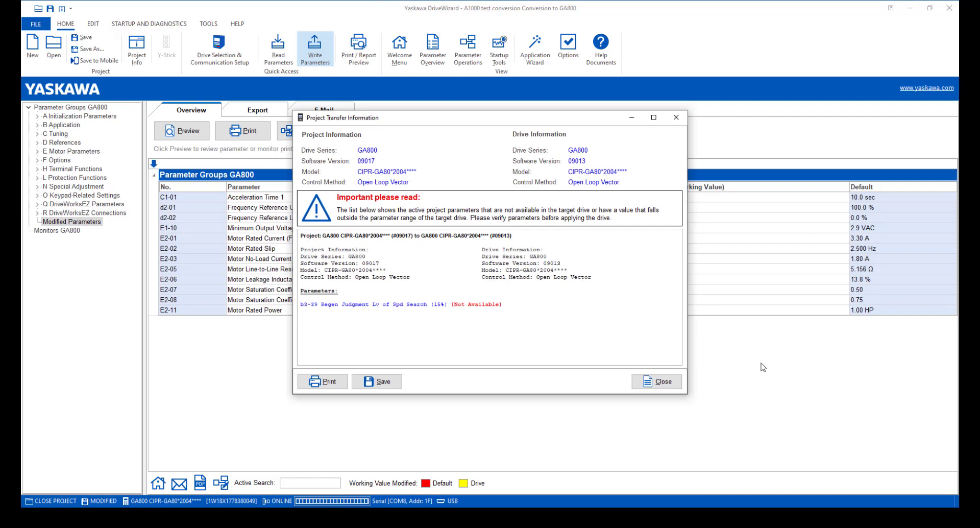
Save the transfer report as 'Project data transfer 09017 to 09013' and close it.
left_click(381, 382)
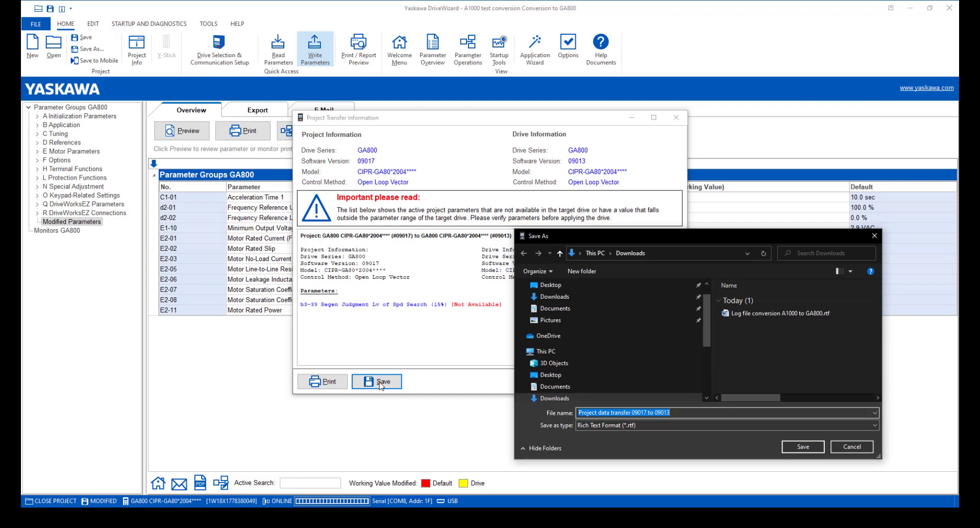
left_click(812, 449)
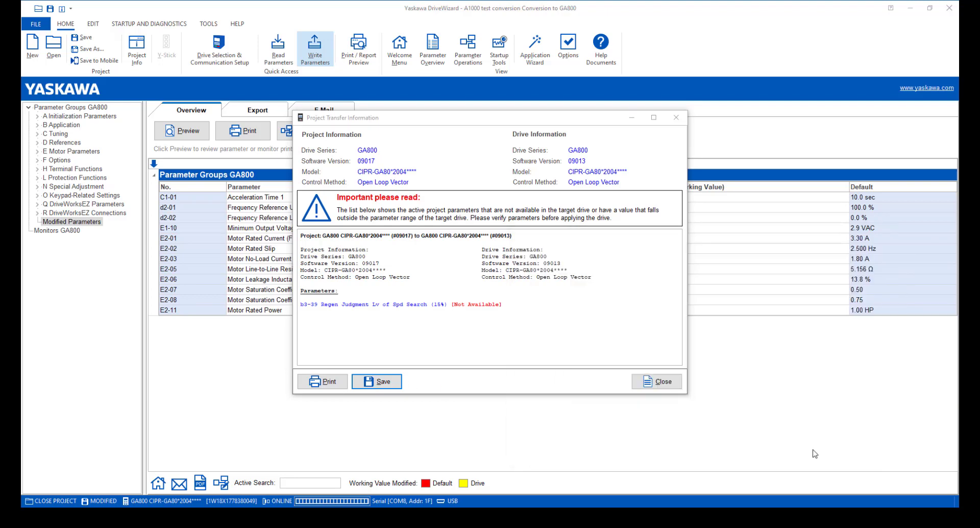
left_click(678, 388)
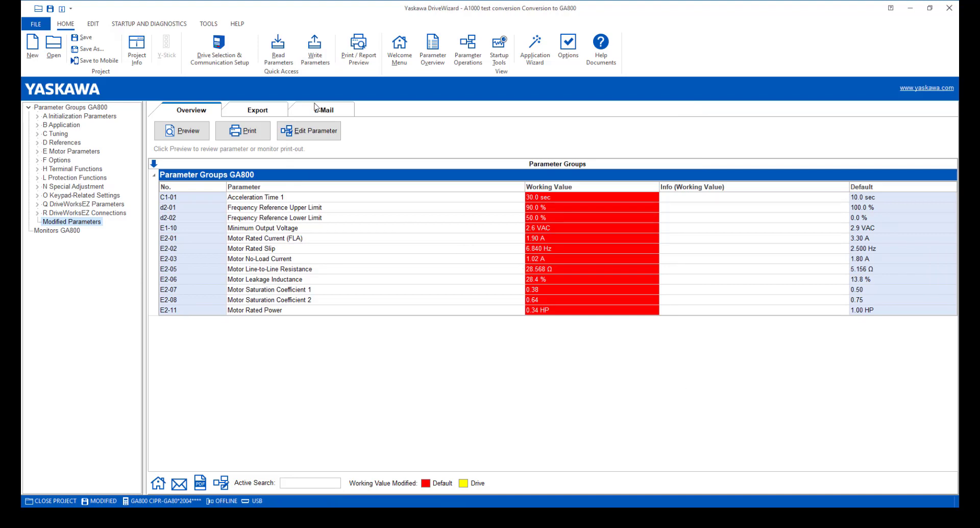
Open Drive Selection & Communication Setup for the GA800 drive.
left_click(220, 57)
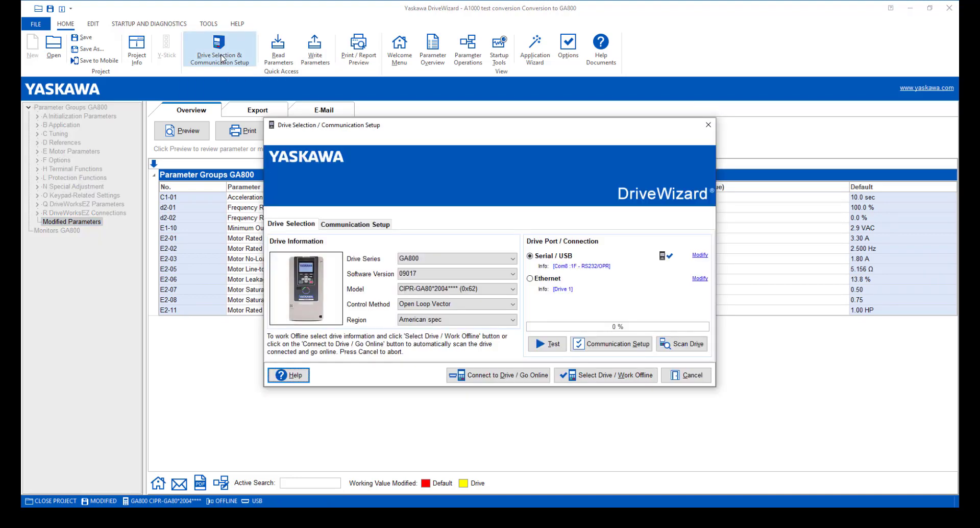